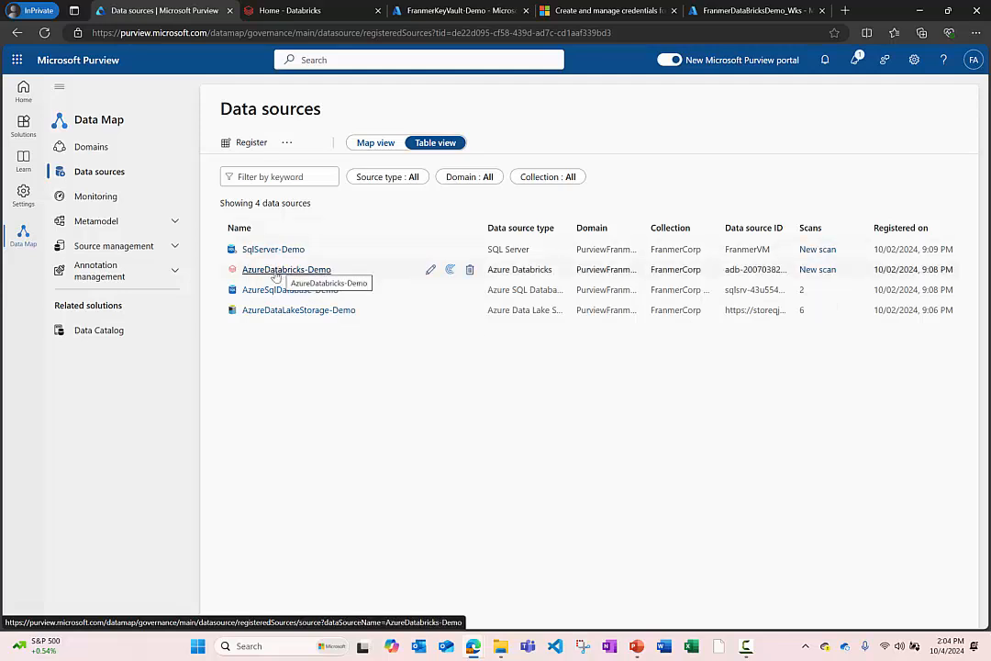
# Start a new scan of the AzureDatabricks-Demo data source and set its extraction method to Unity Catalog.
pyautogui.click(276, 272)
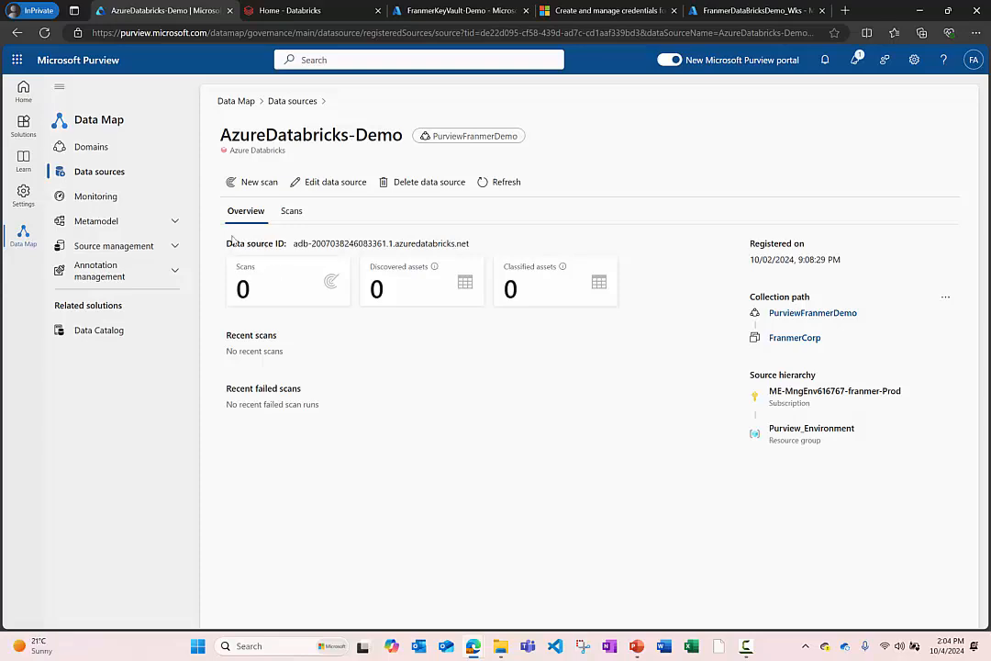
pyautogui.click(274, 184)
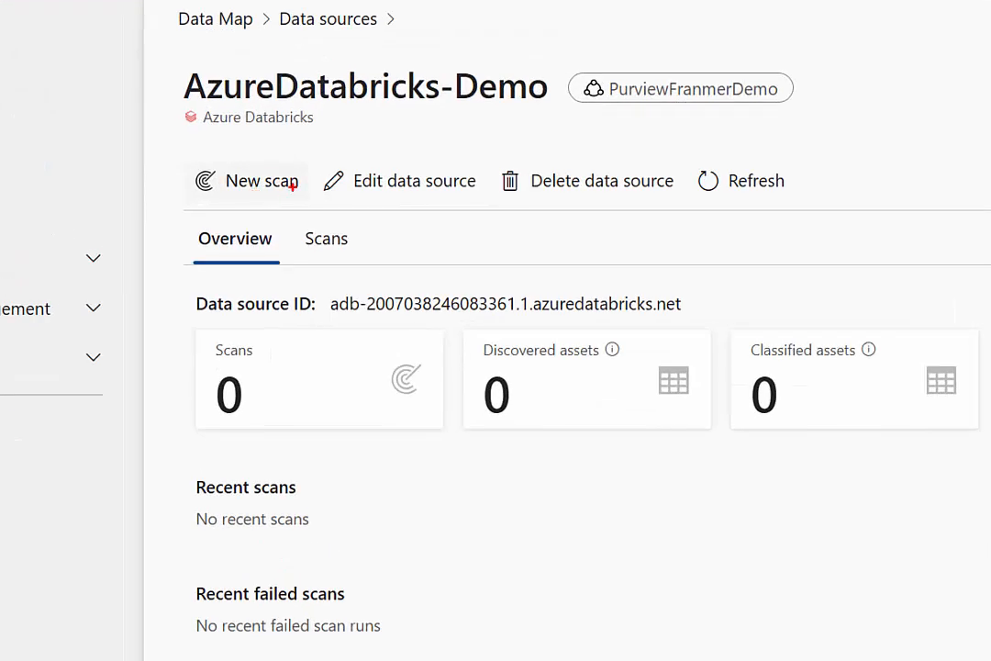
pyautogui.moveTo(304, 176); pyautogui.dragTo(356, 166)
pyautogui.moveTo(179, 101); pyautogui.dragTo(353, 135)
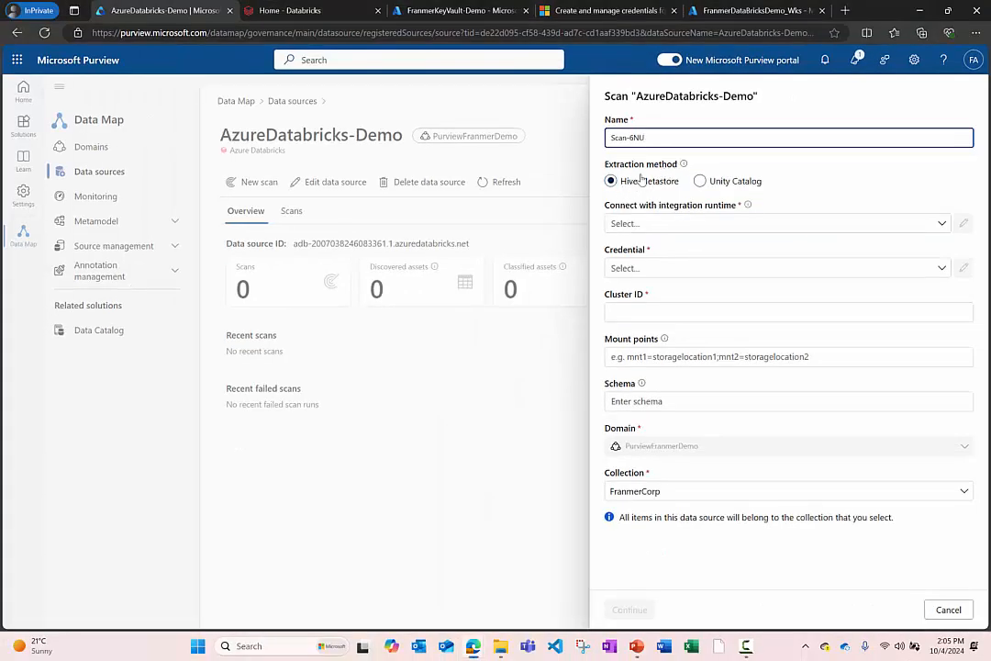
pyautogui.click(712, 218)
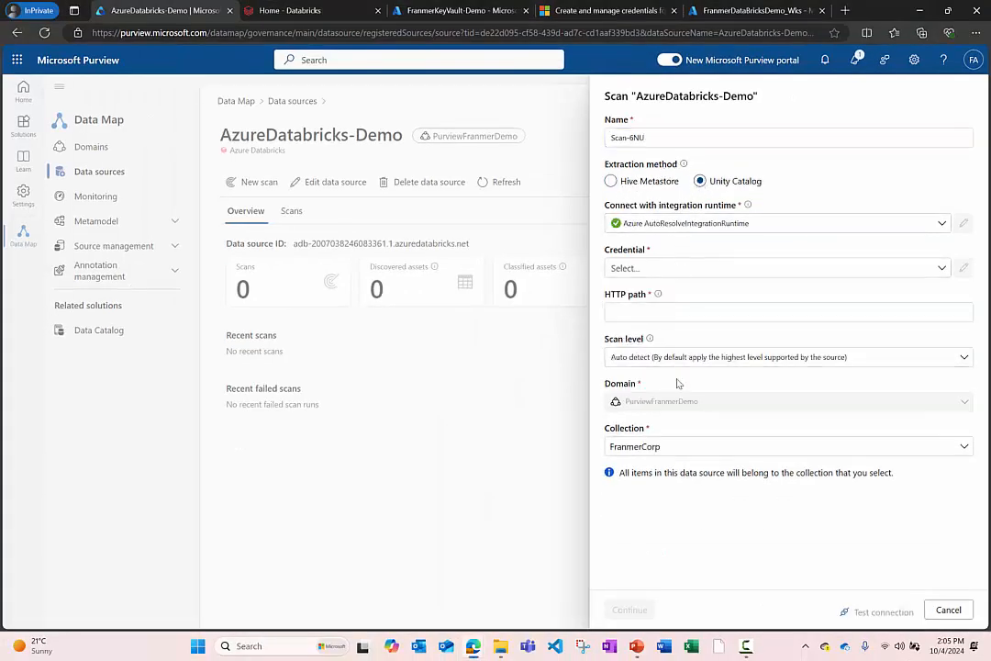
pyautogui.click(612, 182)
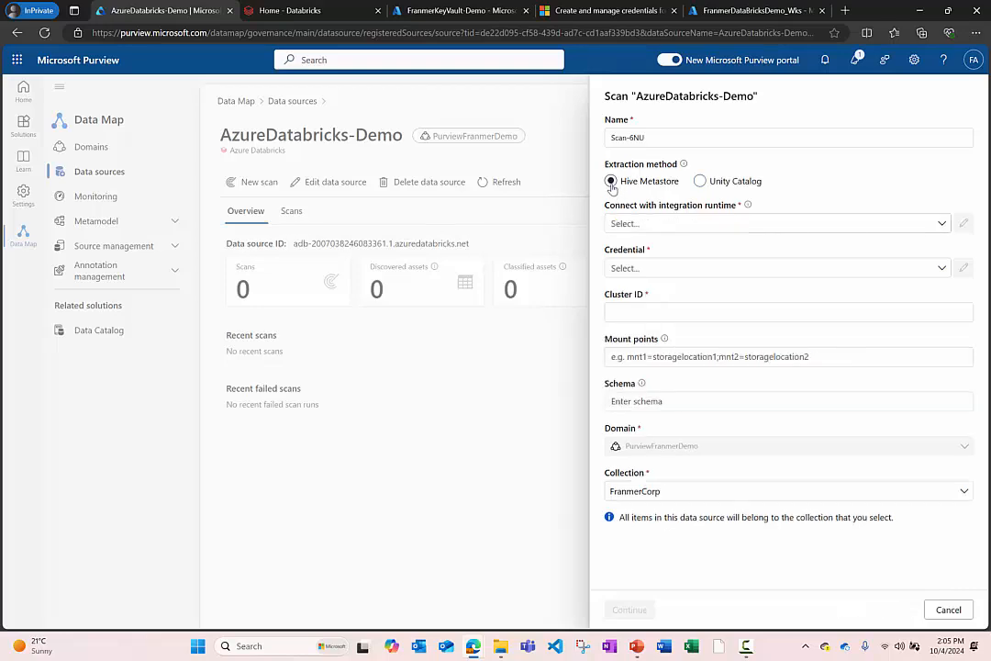
pyautogui.click(700, 183)
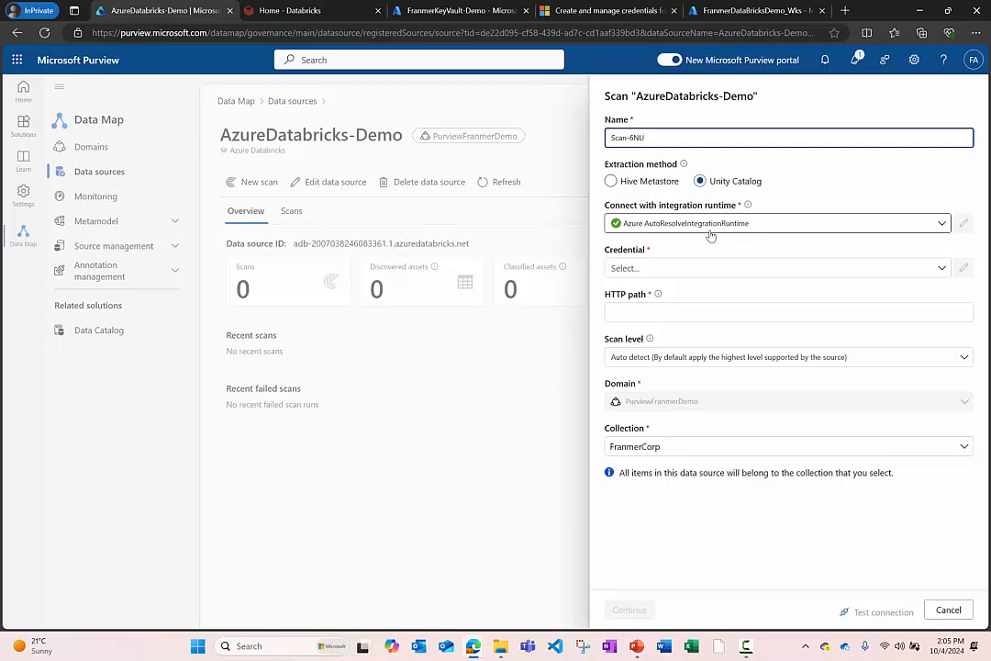
# Start a new credential for the scan and name it AzureUnityCredential.
pyautogui.click(940, 268)
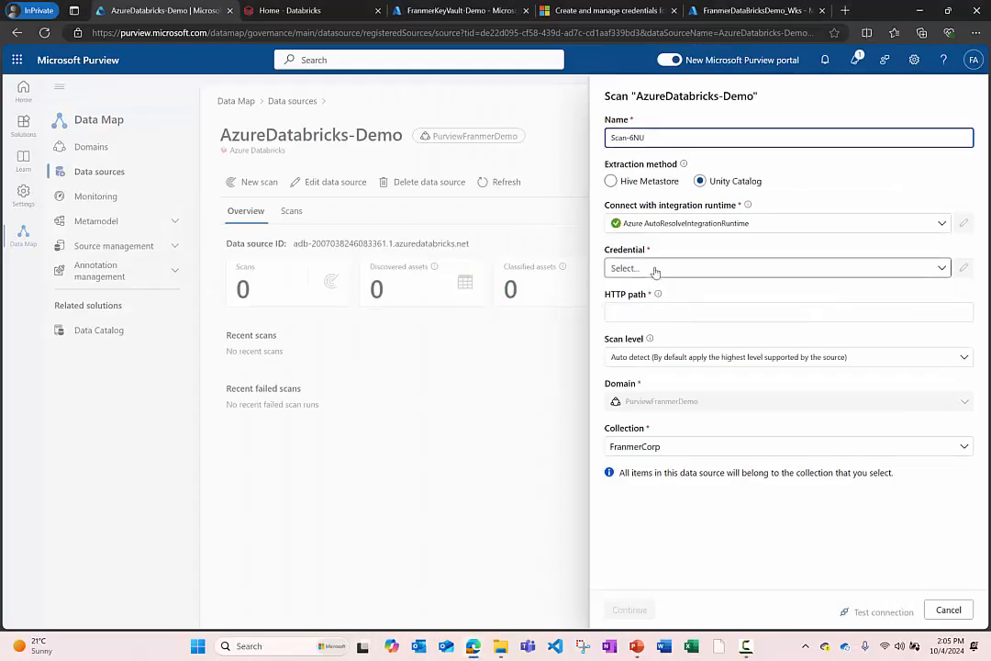
pyautogui.click(315, 296)
pyautogui.click(291, 348)
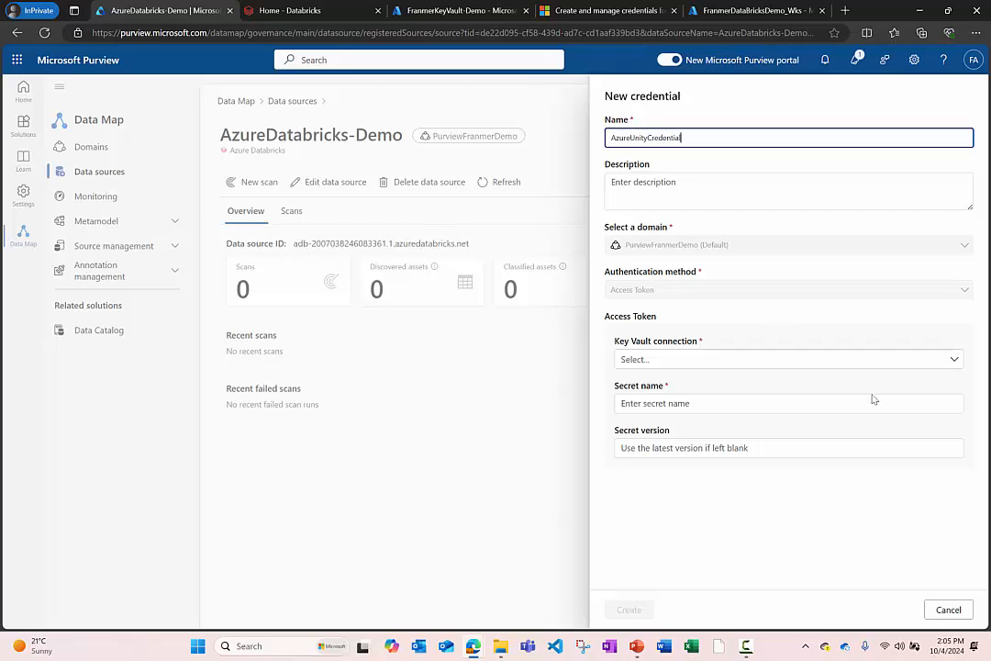
# Start a new Key Vault connection for the credential and name it FranmerKeyVault.
pyautogui.click(956, 361)
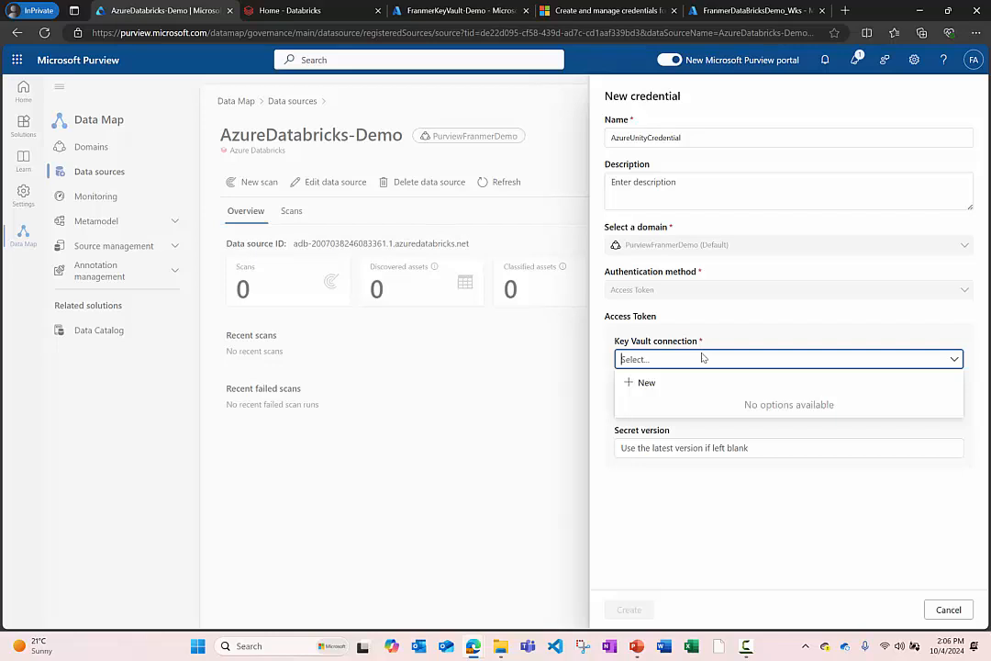
pyautogui.click(649, 383)
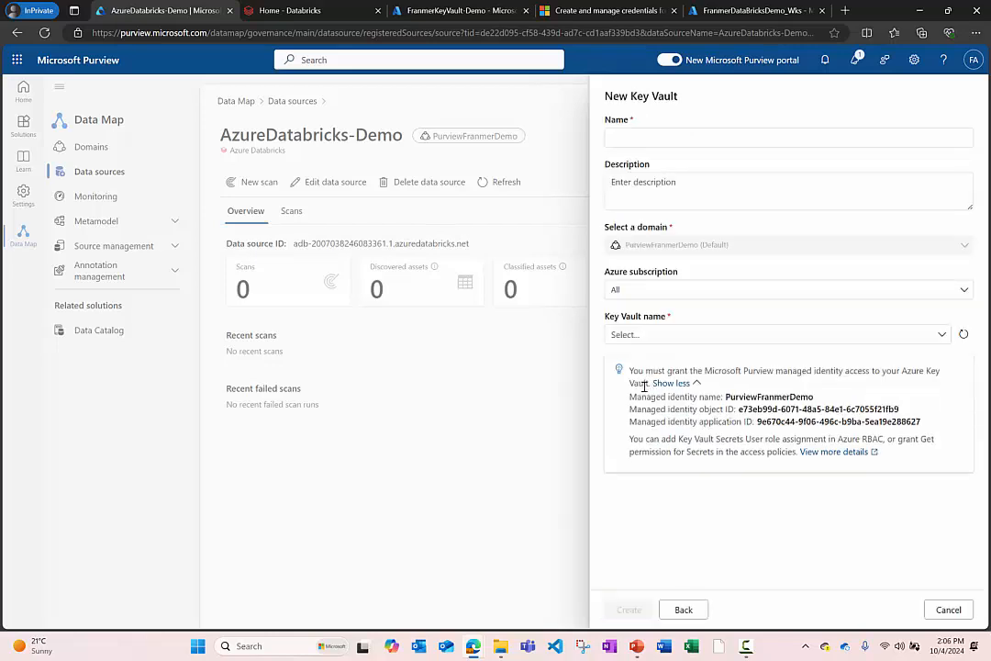
pyautogui.write('Franm')
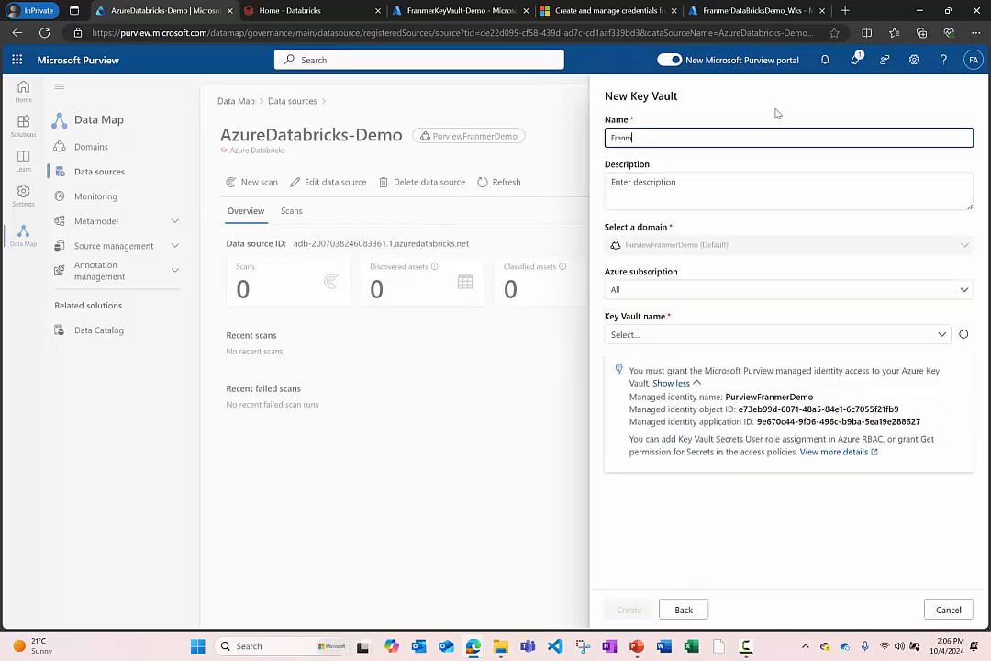
pyautogui.press('BackSpace')
pyautogui.press('BackSpace')
pyautogui.write('mnerKeyVault')
# Set the connection's Azure subscription to ME-MngEnv616767-franmer-Prod and its key vault to FranmerKeyVault-Demo.
pyautogui.click(964, 290)
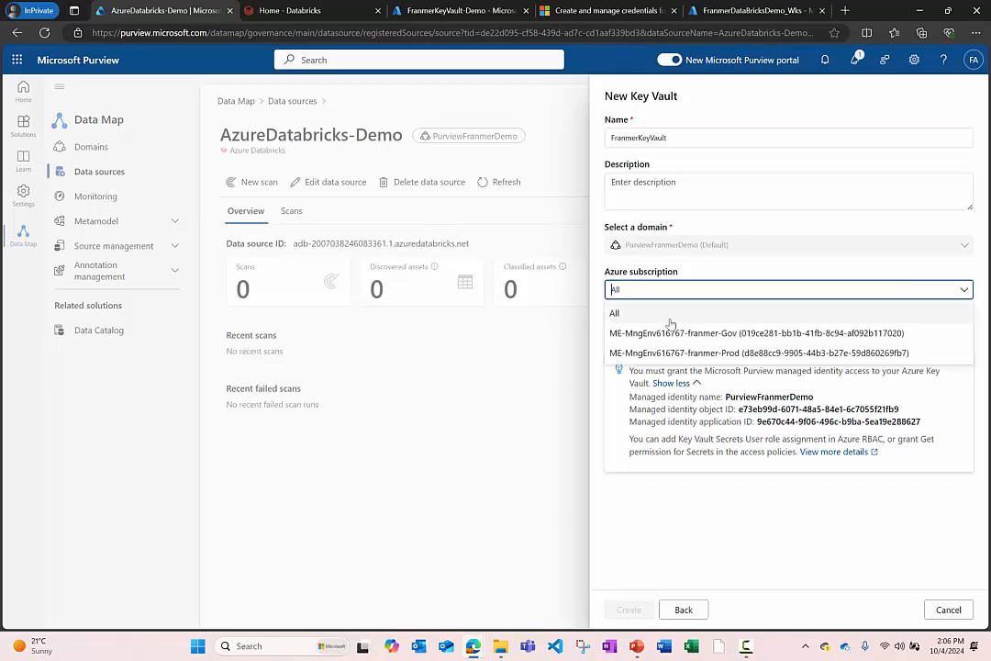
pyautogui.click(722, 354)
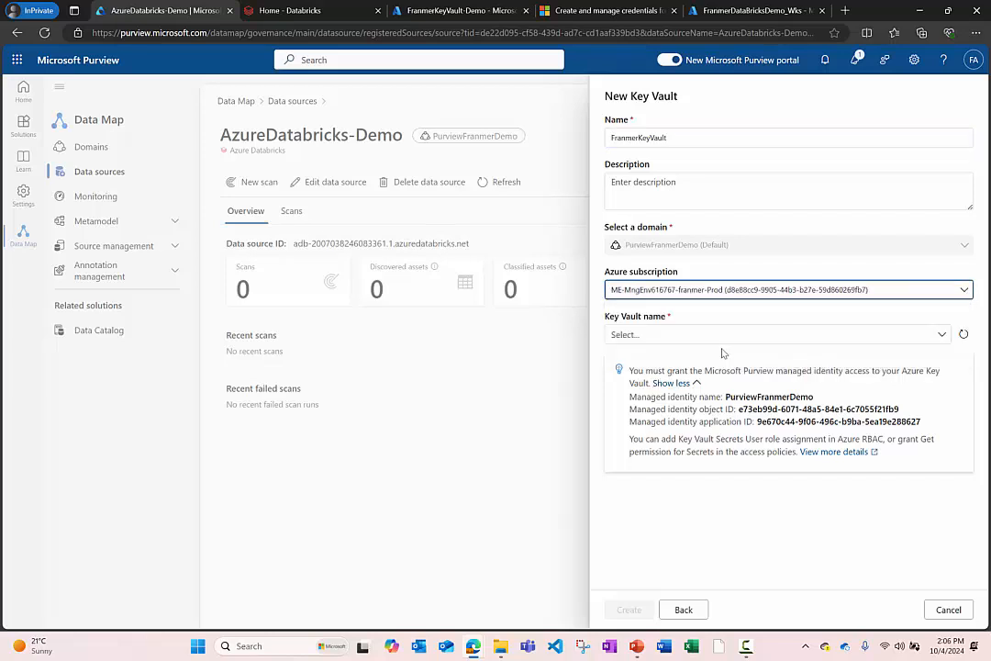
pyautogui.click(942, 334)
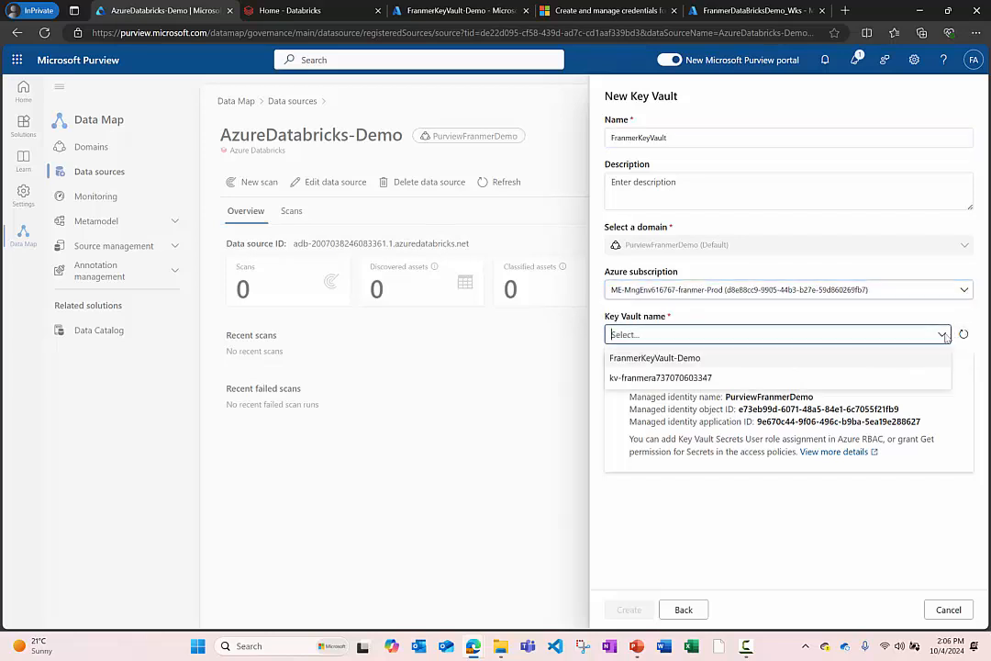
pyautogui.click(688, 358)
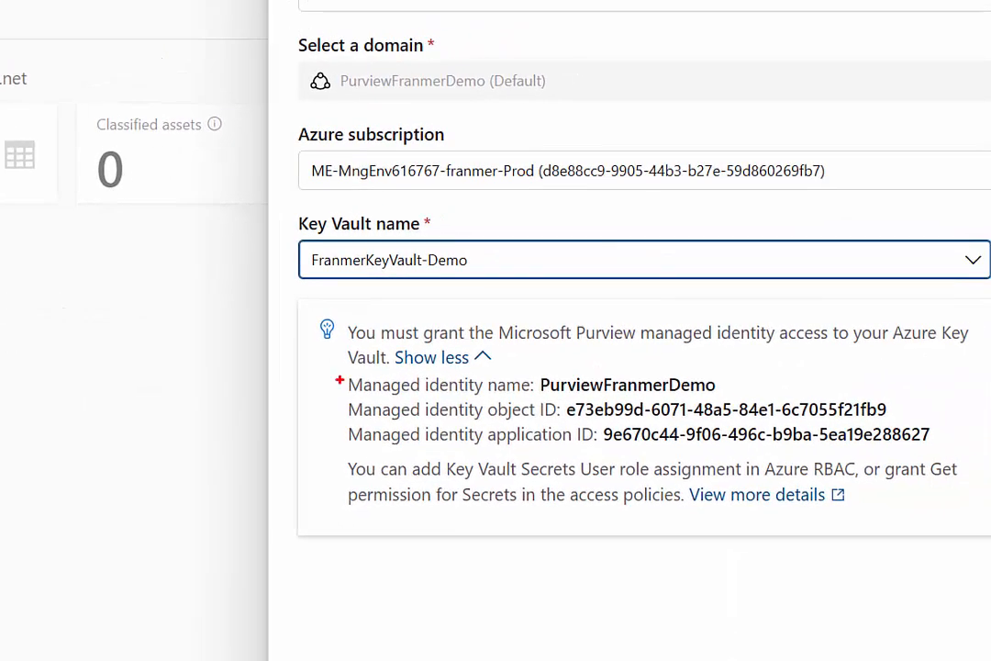
pyautogui.moveTo(339, 365)
pyautogui.mouseDown()
pyautogui.moveTo(484, 439)
pyautogui.moveTo(842, 378)
pyautogui.mouseUp()
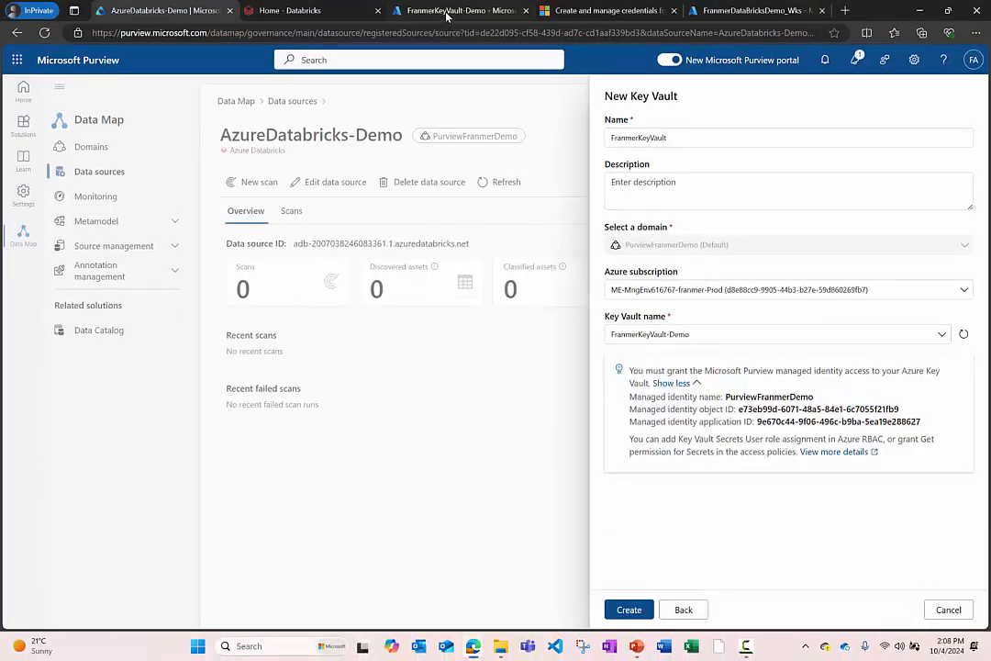
# Switch to the Azure portal and start adding a role assignment in the access control of FranmerKeyVault-Demo.
pyautogui.click(404, 11)
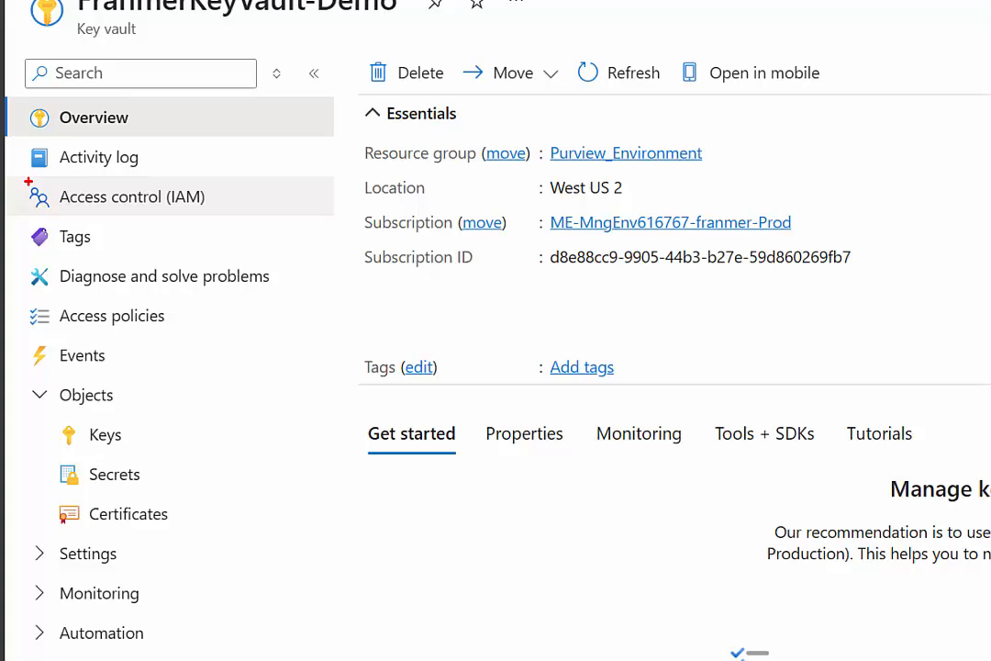
pyautogui.moveTo(22, 174)
pyautogui.mouseDown()
pyautogui.moveTo(145, 223)
pyautogui.moveTo(372, 204)
pyautogui.mouseUp()
pyautogui.press('Escape')
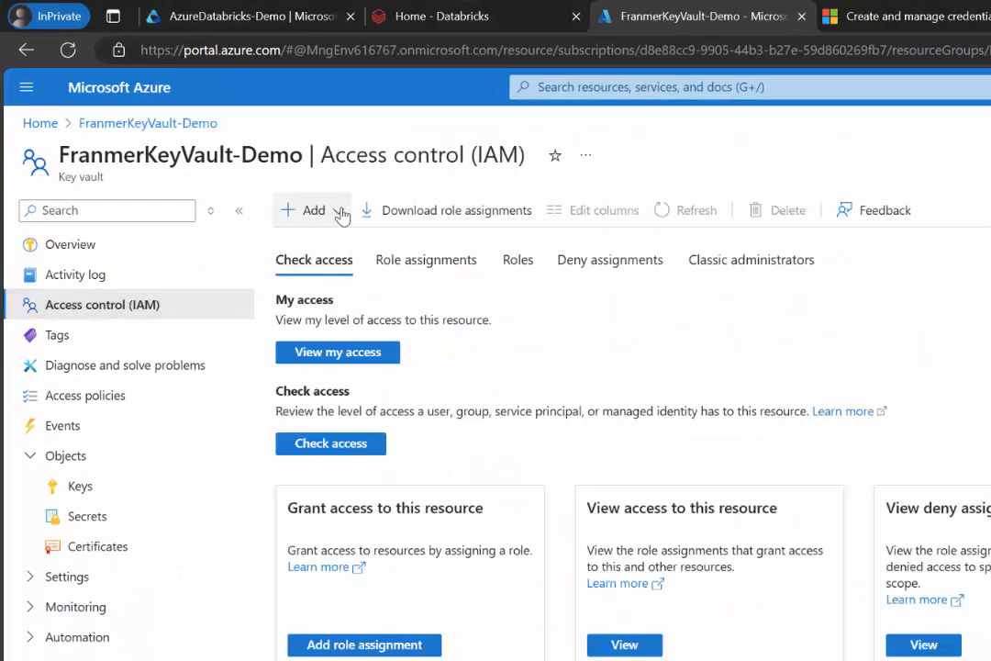
pyautogui.click(336, 212)
pyautogui.click(338, 244)
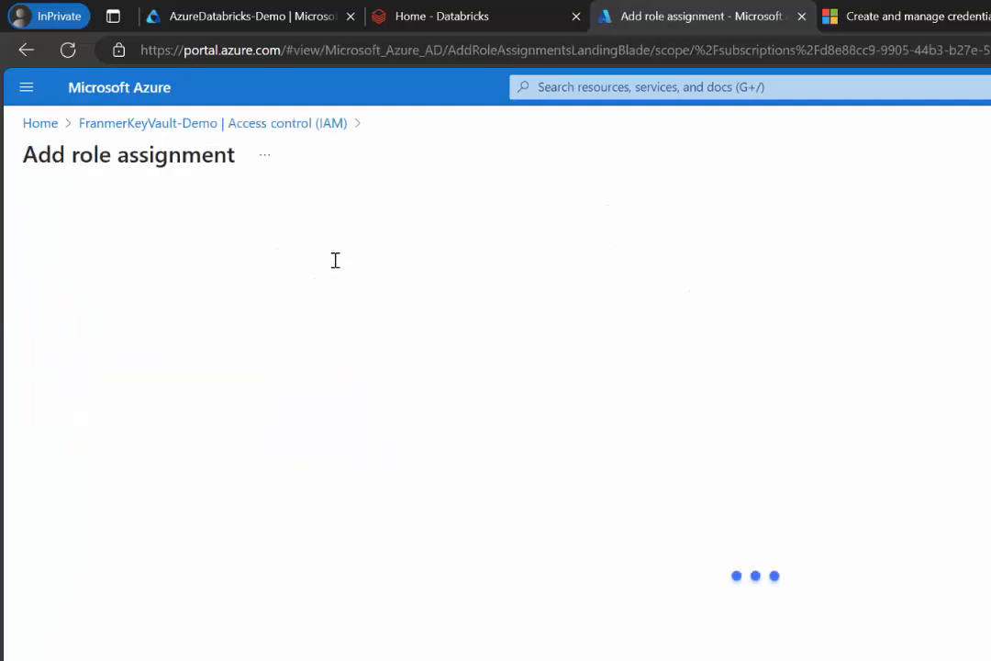
# Find the Key Vault Secrets User role by searching for "secret us", select it and continue to the members.
pyautogui.click(281, 389)
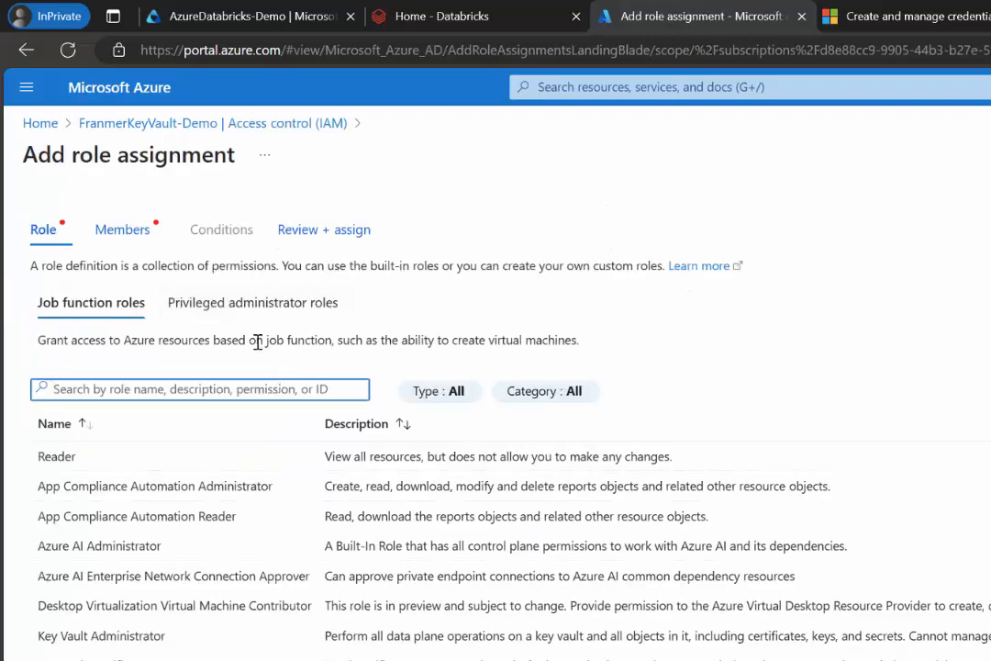
pyautogui.write('secret')
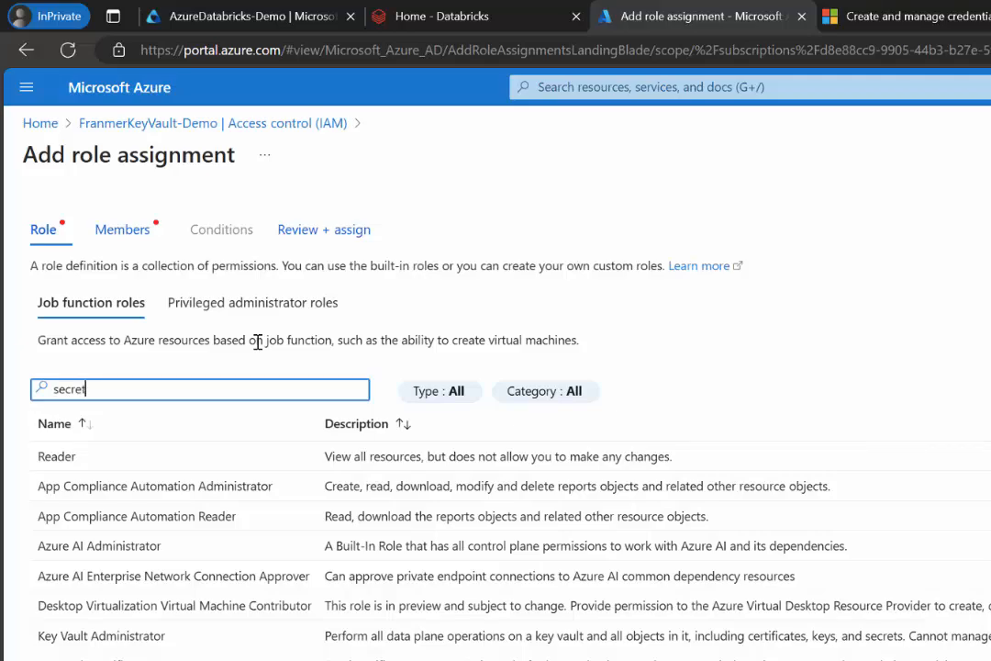
pyautogui.write(' us')
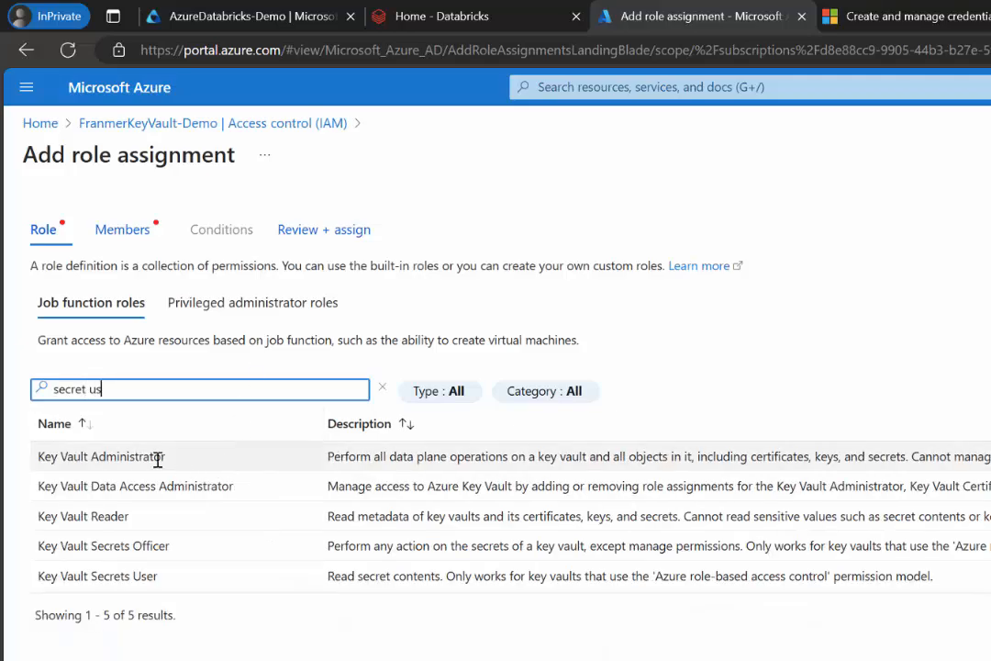
pyautogui.click(129, 576)
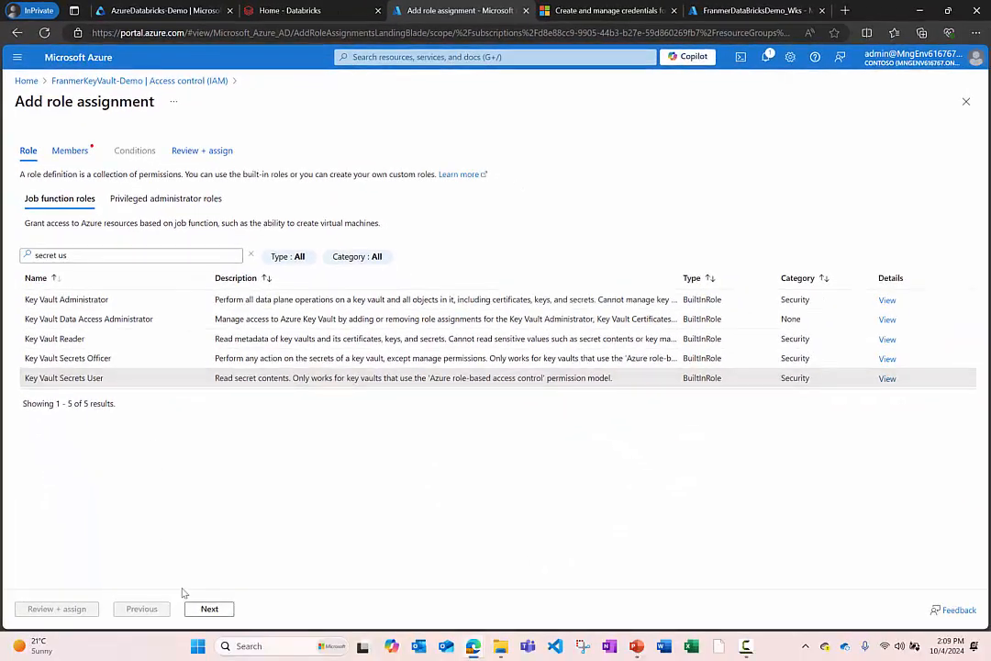
pyautogui.click(208, 607)
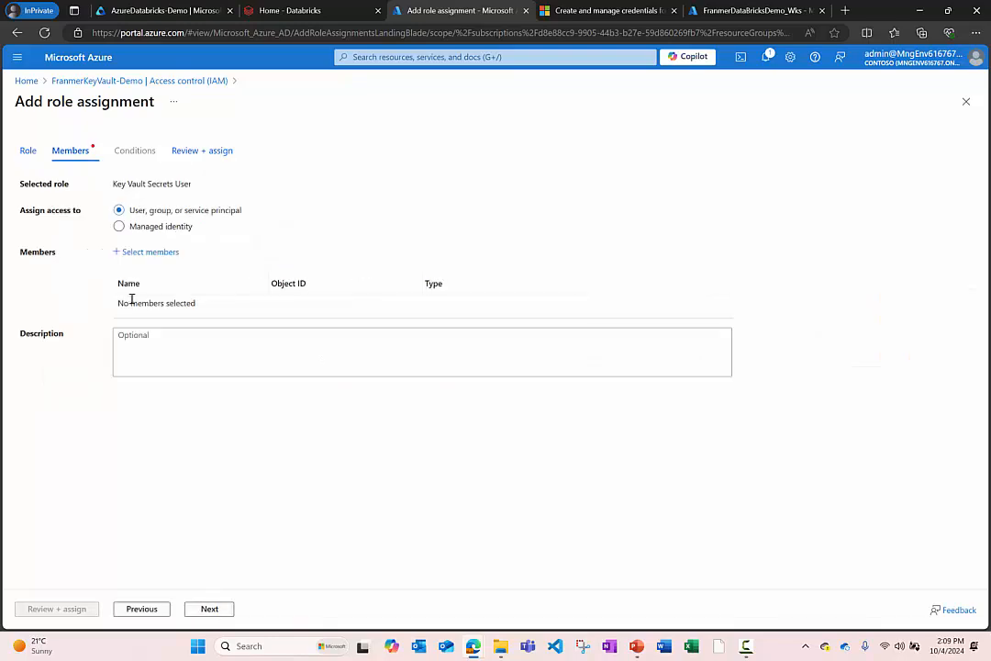
# Add the PurviewFranmerDemo managed identity as the member and complete the role assignment.
pyautogui.click(156, 253)
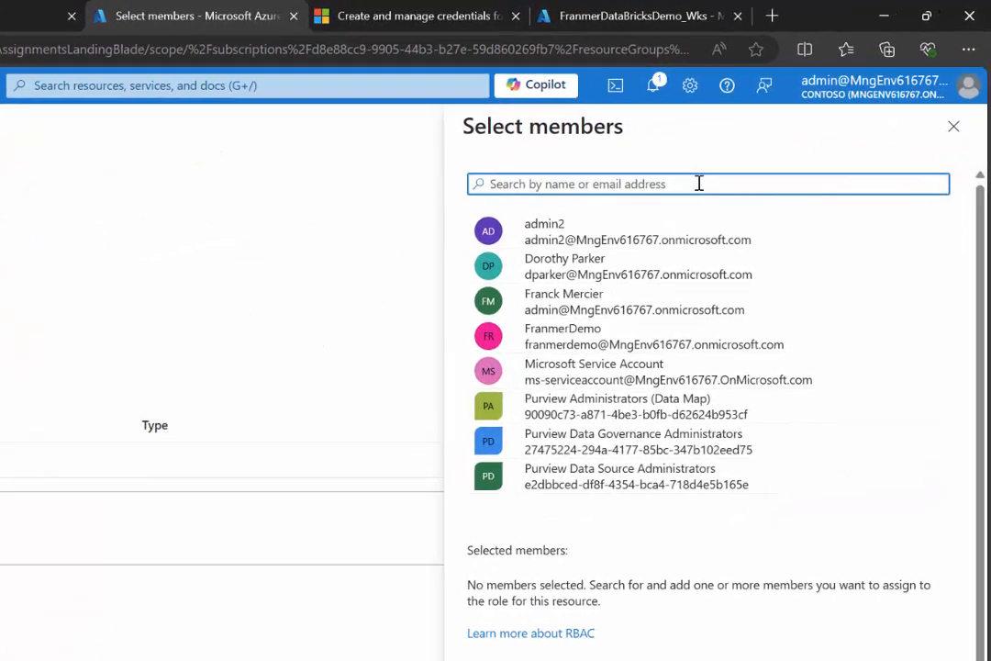
pyautogui.write('PurviewFranmerDemo')
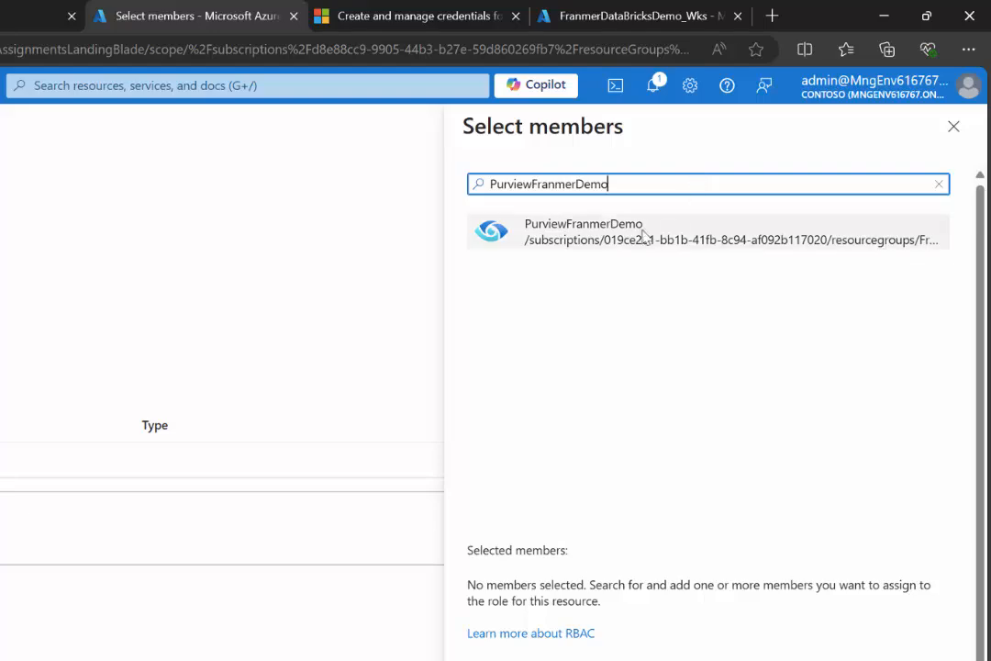
pyautogui.click(642, 221)
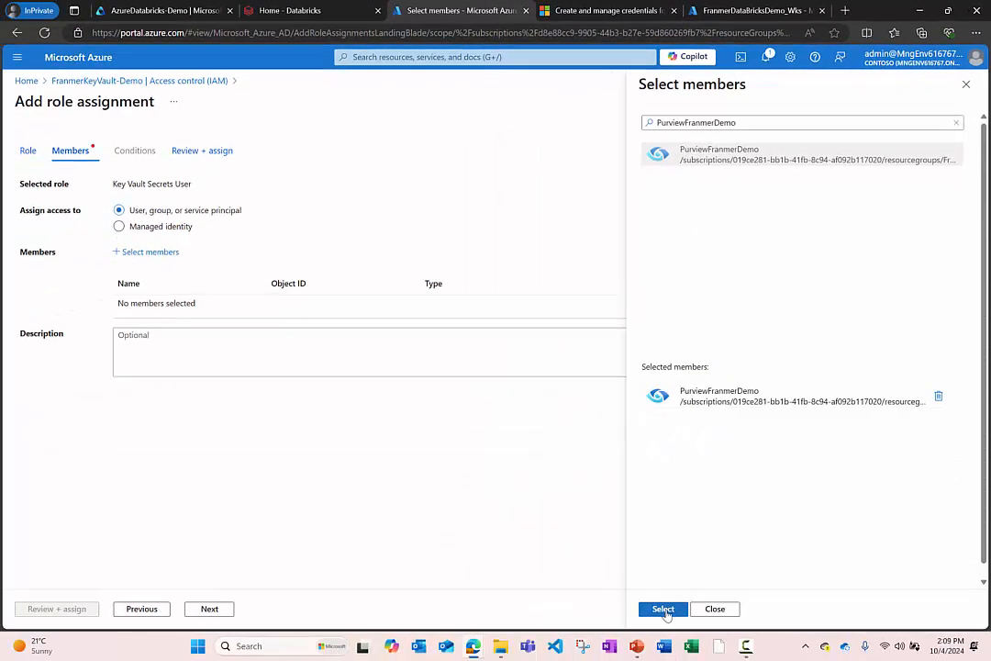
pyautogui.click(619, 660)
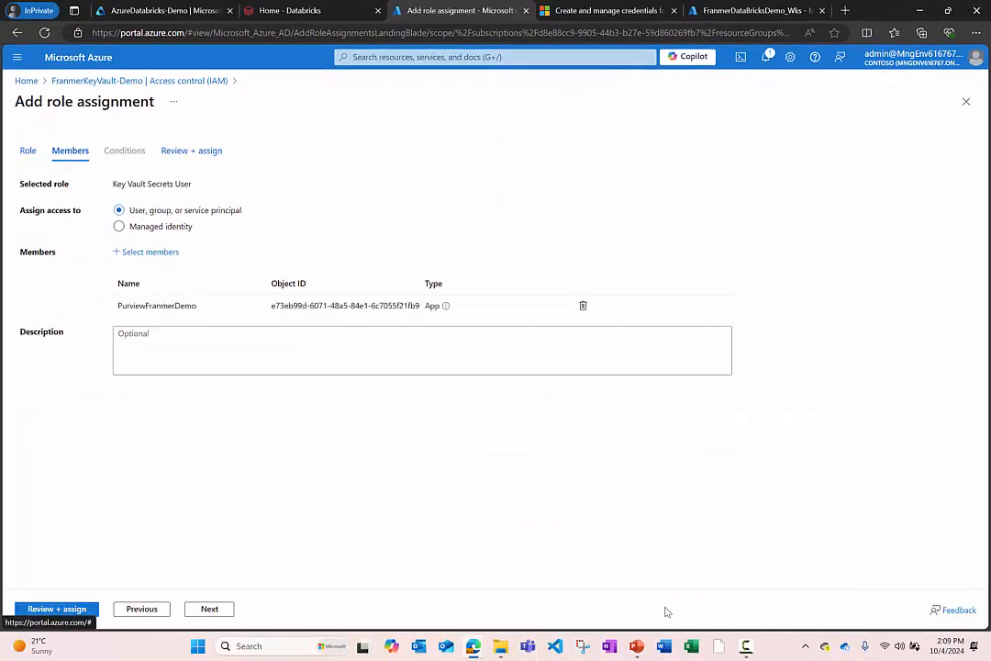
pyautogui.click(78, 609)
pyautogui.click(75, 610)
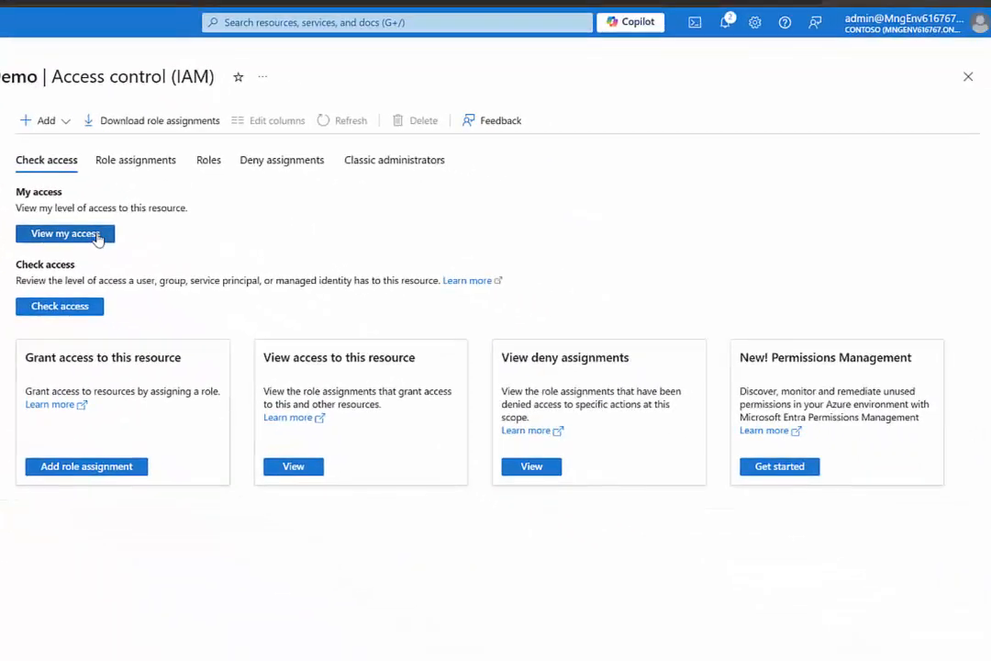
# Review the signed-in account's own role assignments on the key vault.
pyautogui.click(339, 353)
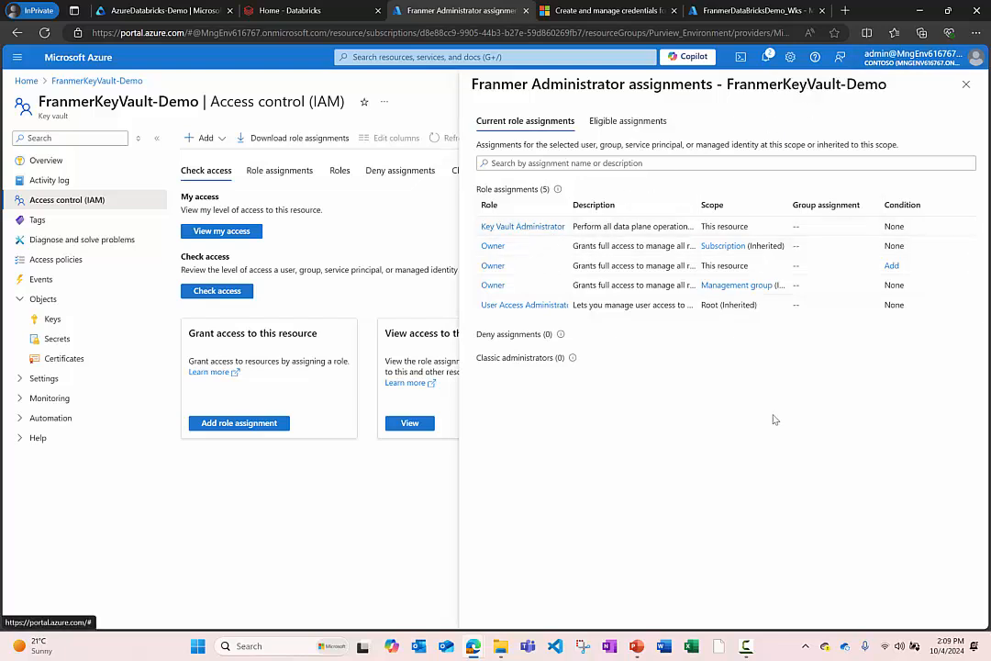
pyautogui.press('Escape')
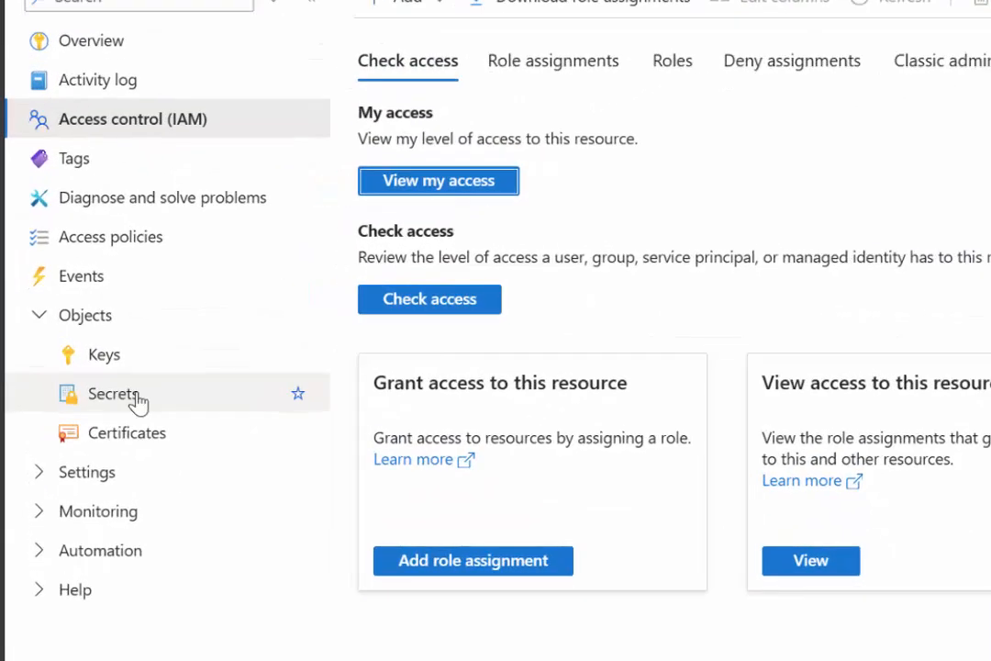
# Start a new manual secret in FranmerKeyVault-Demo and name it DatabricksSecret.
pyautogui.click(136, 397)
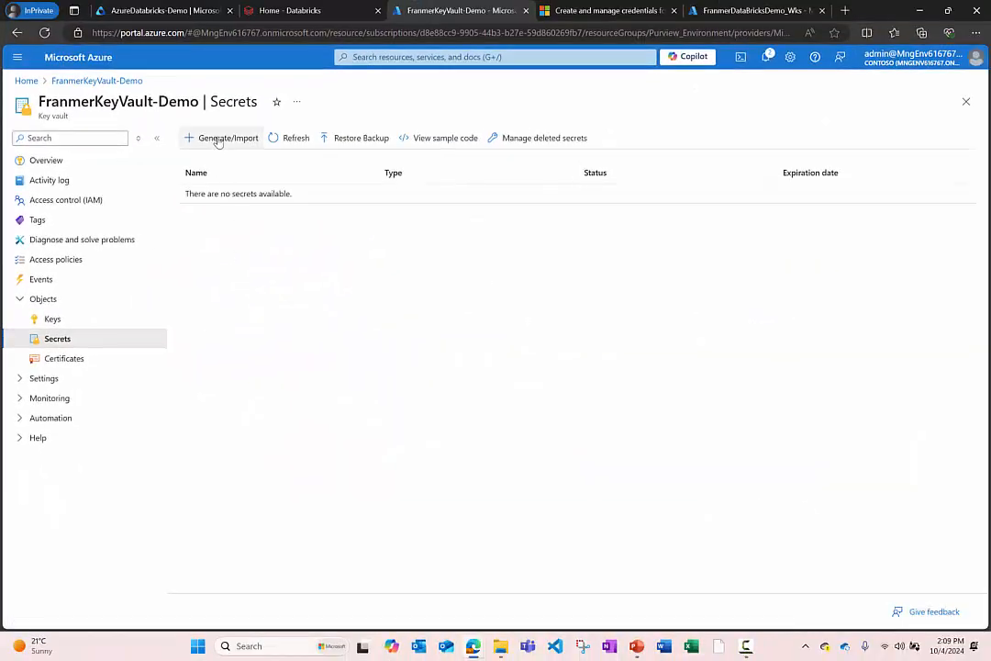
pyautogui.click(218, 140)
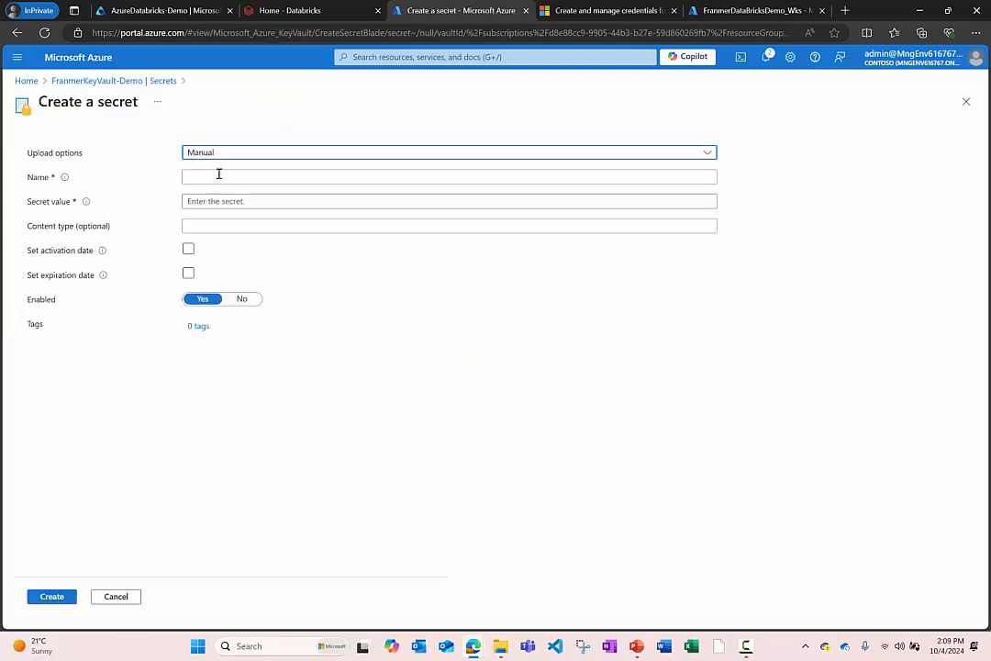
pyautogui.click(232, 180)
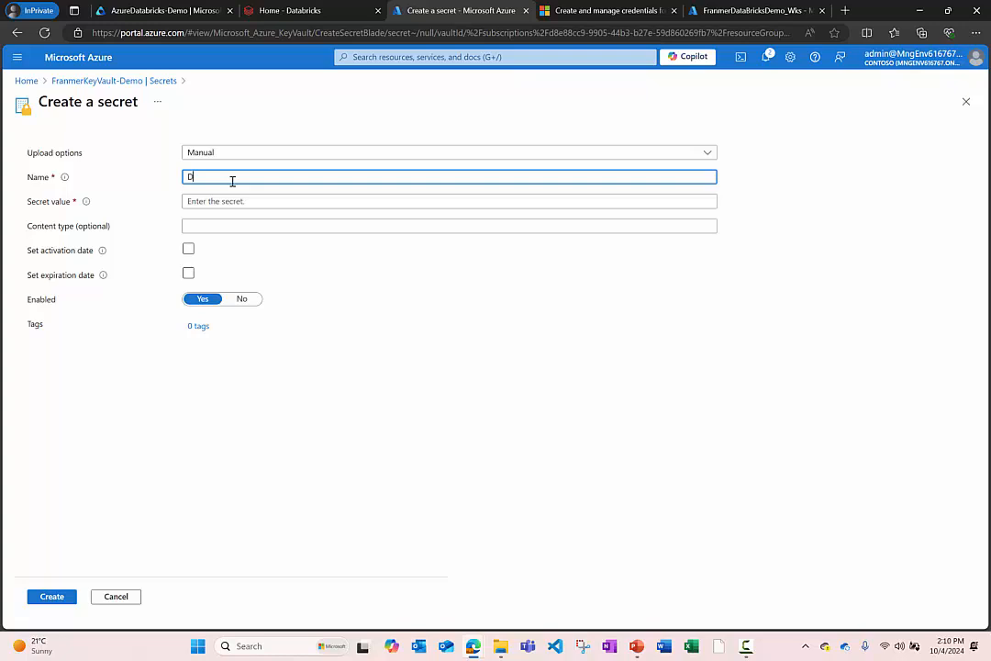
pyautogui.write('DatabricksSecret')
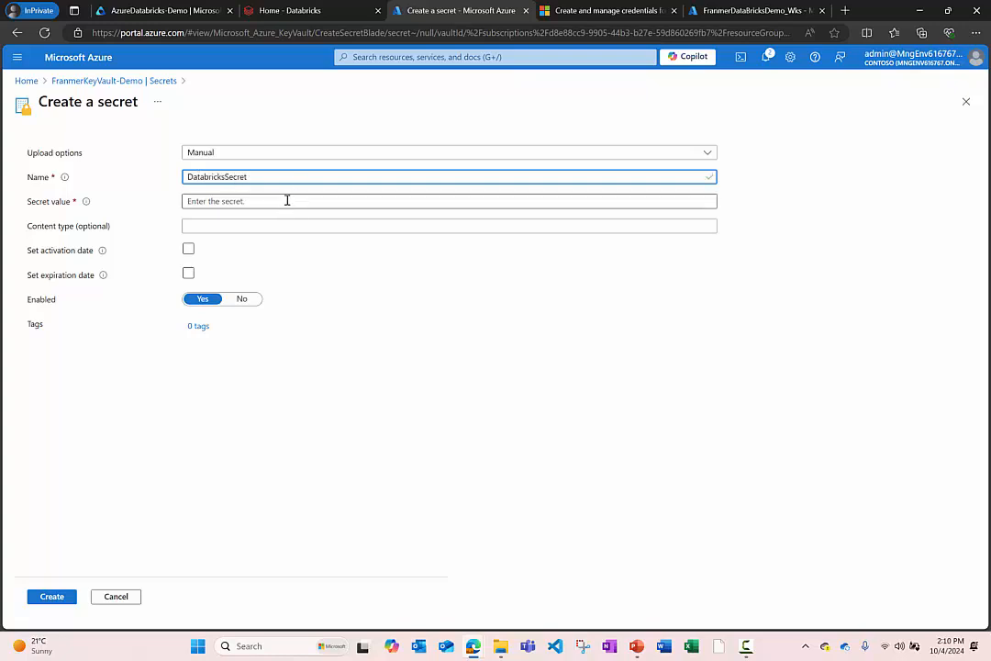
# Switch to the Databricks workspace and open the signed-in account's settings.
pyautogui.click(287, 199)
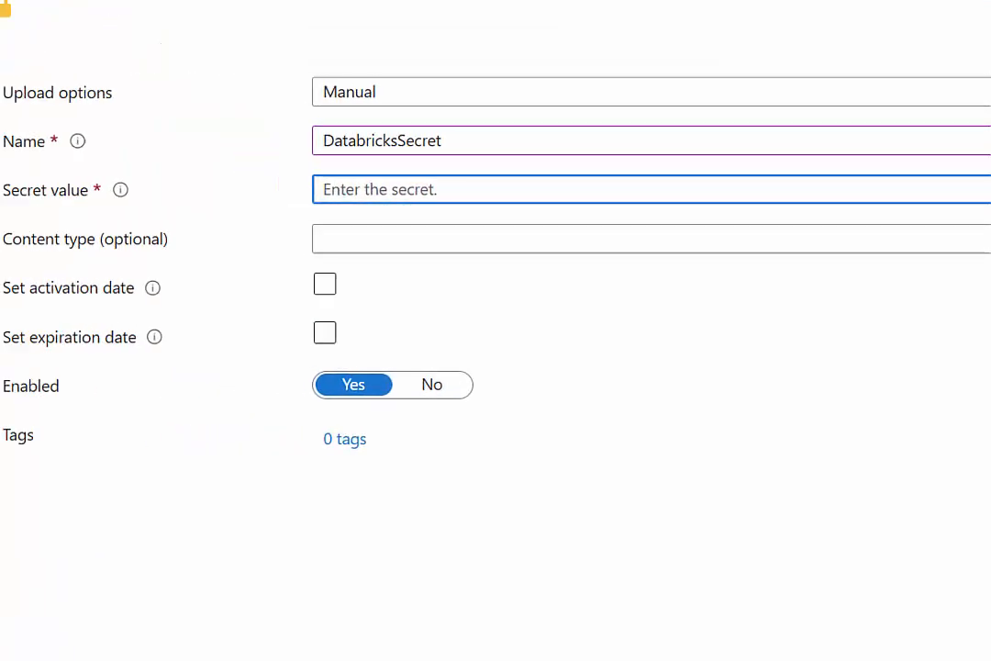
pyautogui.moveTo(44, 154); pyautogui.dragTo(522, 209)
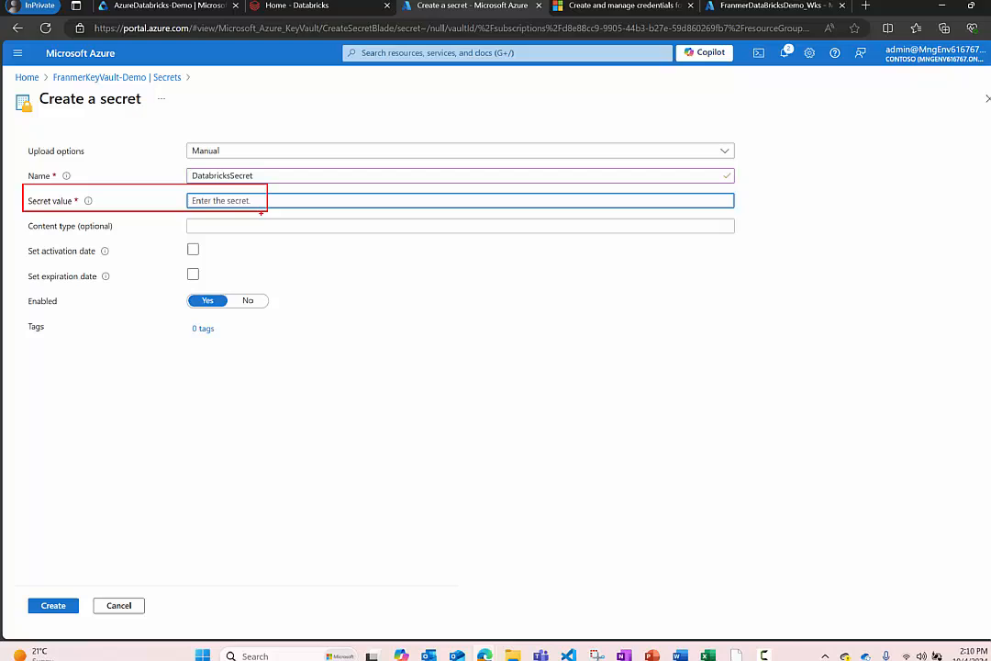
pyautogui.click(282, 8)
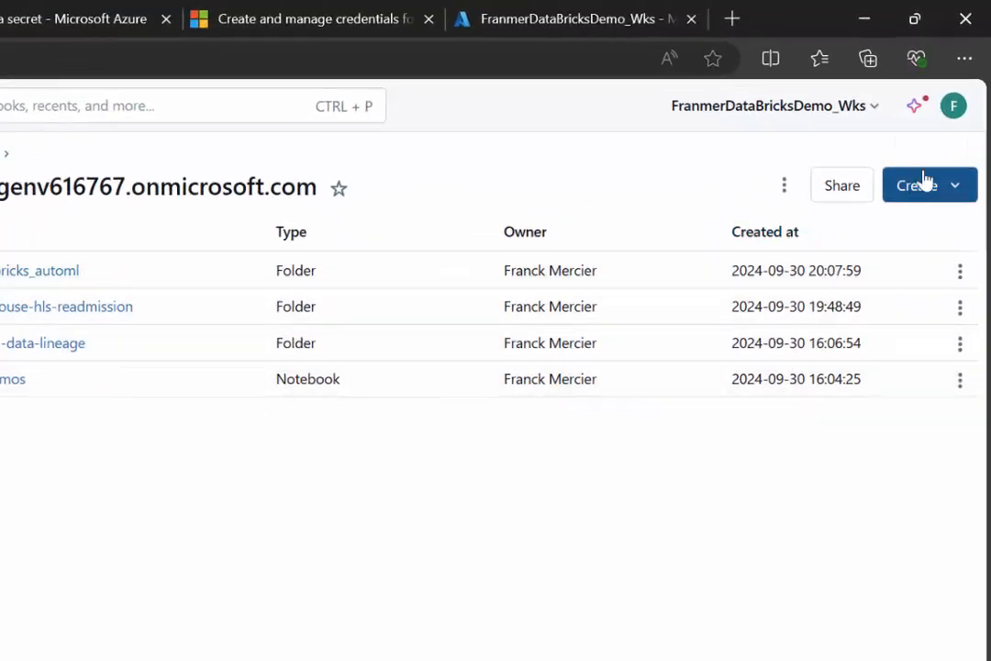
pyautogui.click(954, 108)
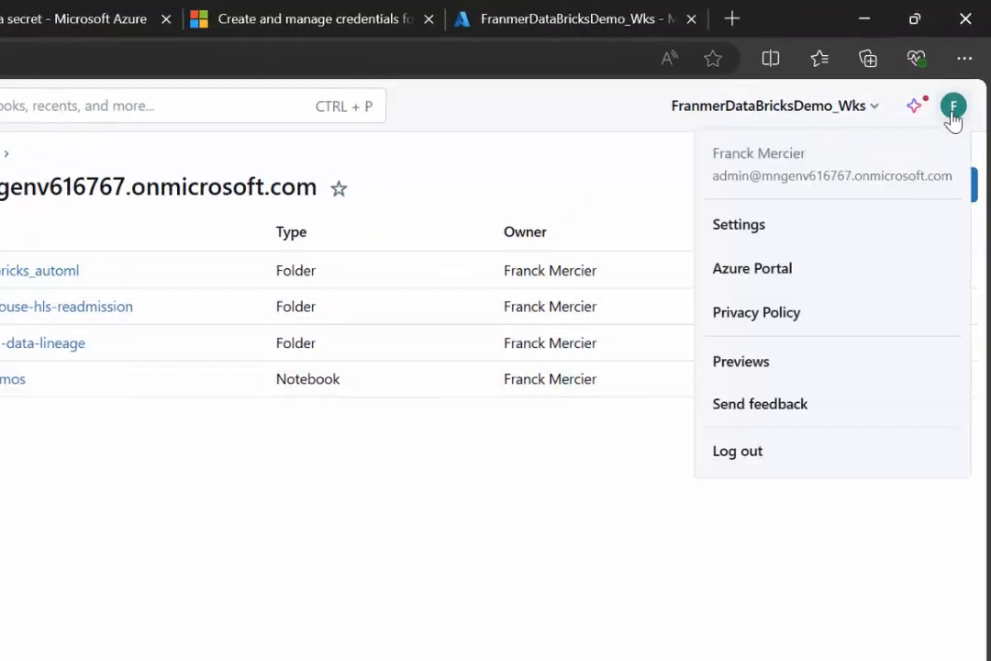
pyautogui.click(739, 224)
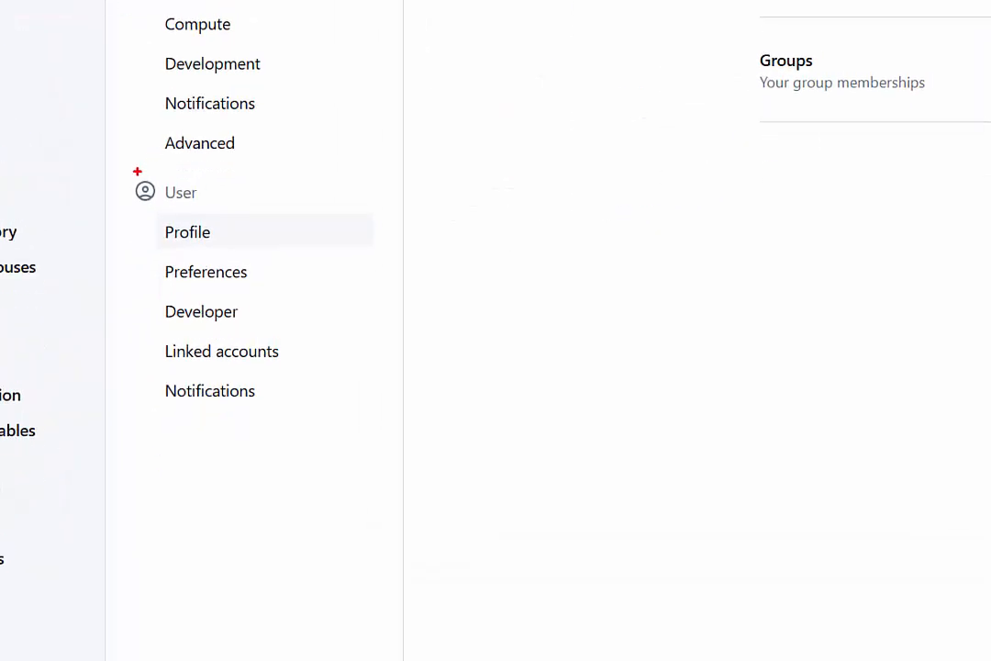
# Open the access token management in the Developer section of the user settings.
pyautogui.moveTo(122, 171)
pyautogui.mouseDown()
pyautogui.moveTo(196, 210)
pyautogui.moveTo(237, 209)
pyautogui.mouseUp()
pyautogui.moveTo(247, 312); pyautogui.dragTo(332, 297)
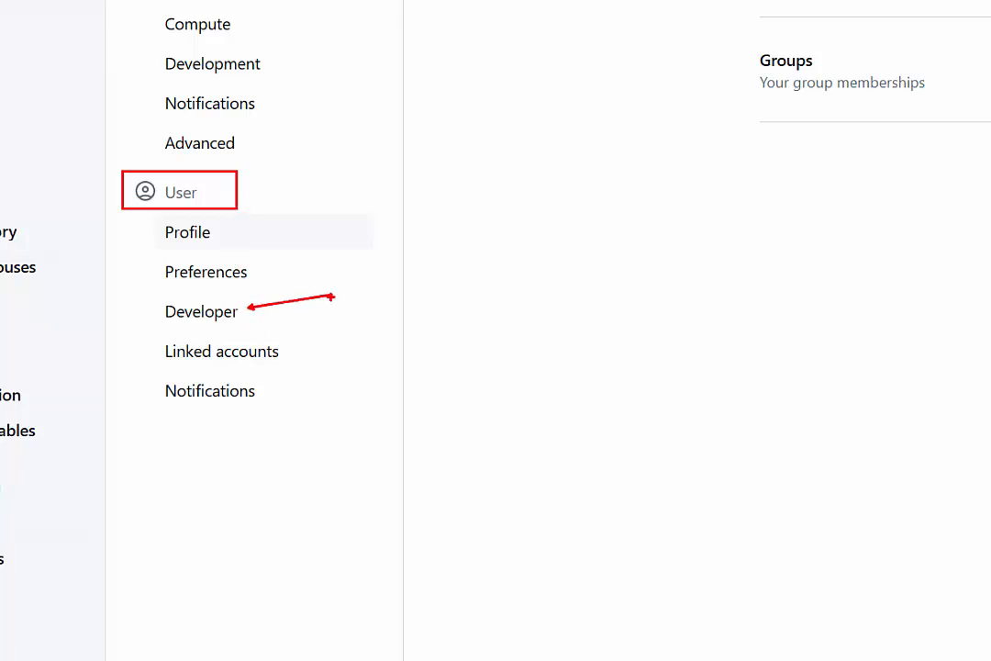
pyautogui.moveTo(153, 295)
pyautogui.mouseDown()
pyautogui.moveTo(226, 336)
pyautogui.moveTo(247, 333)
pyautogui.mouseUp()
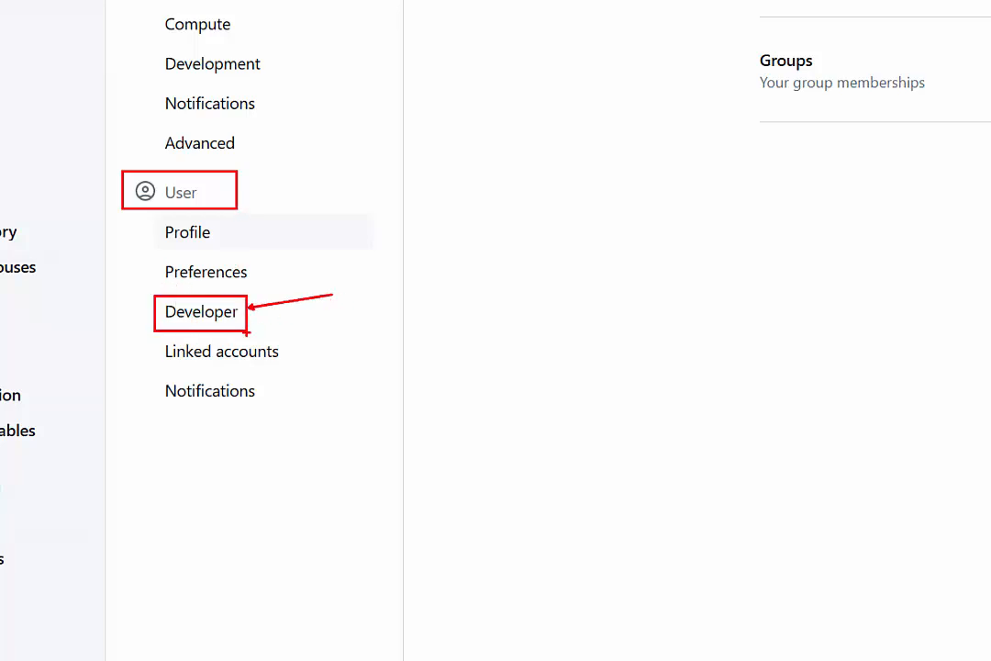
pyautogui.click(220, 316)
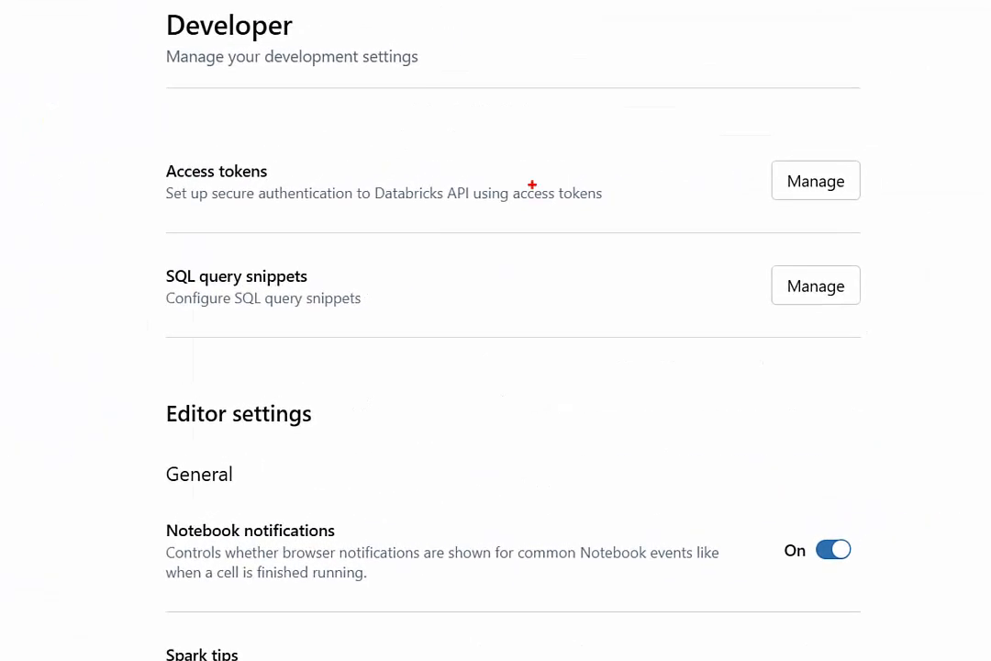
pyautogui.moveTo(104, 129); pyautogui.dragTo(968, 231)
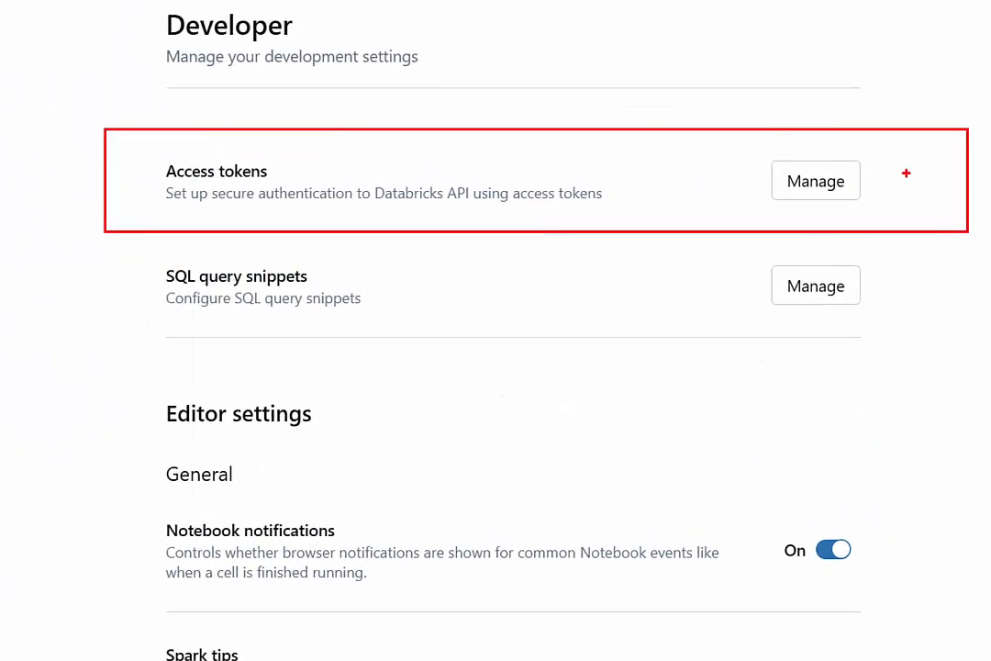
pyautogui.moveTo(923, 113); pyautogui.dragTo(872, 156)
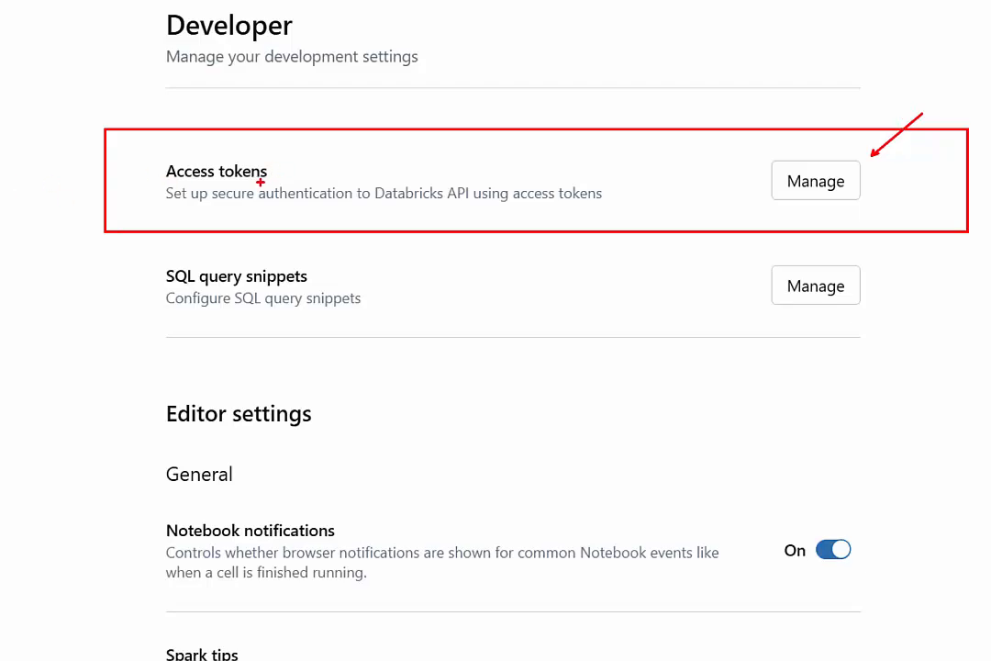
pyautogui.click(815, 181)
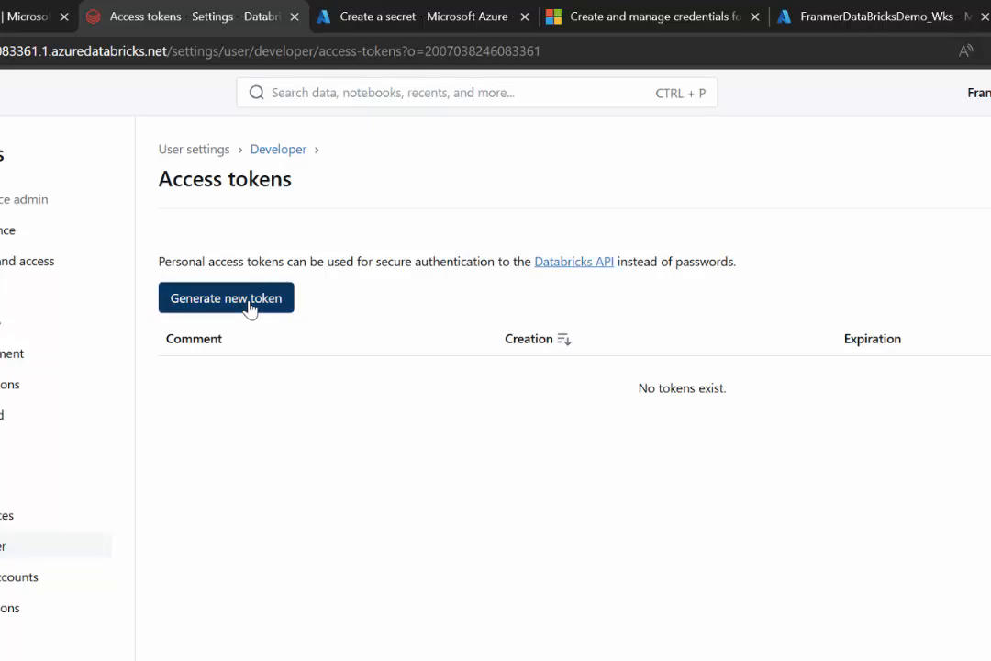
# Generate a new access token with the comment PurviewScan, copy the token and finish the dialog.
pyautogui.click(264, 283)
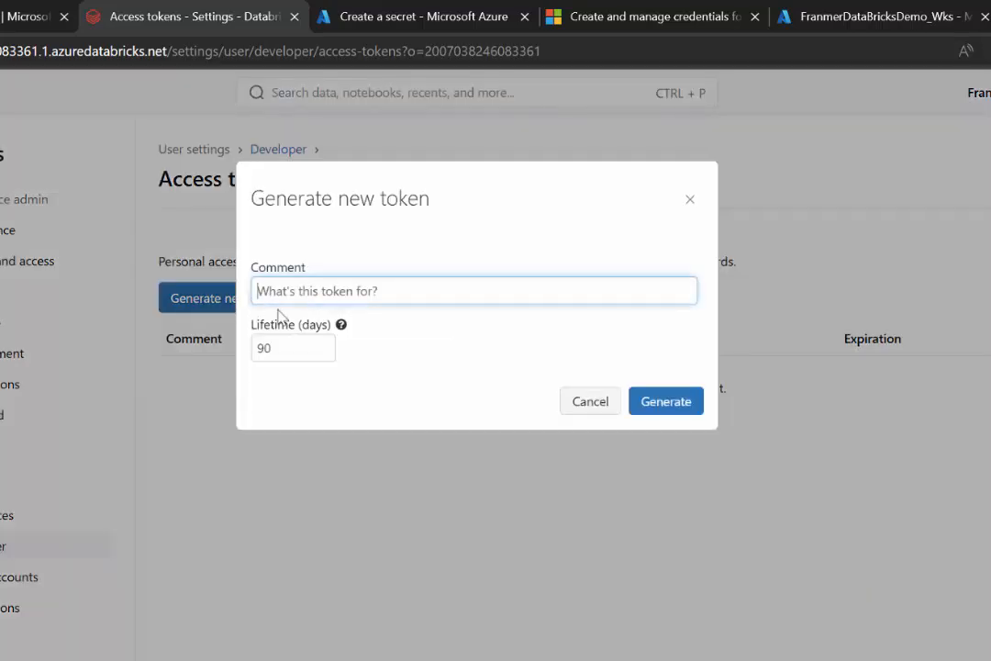
pyautogui.write('Purview')
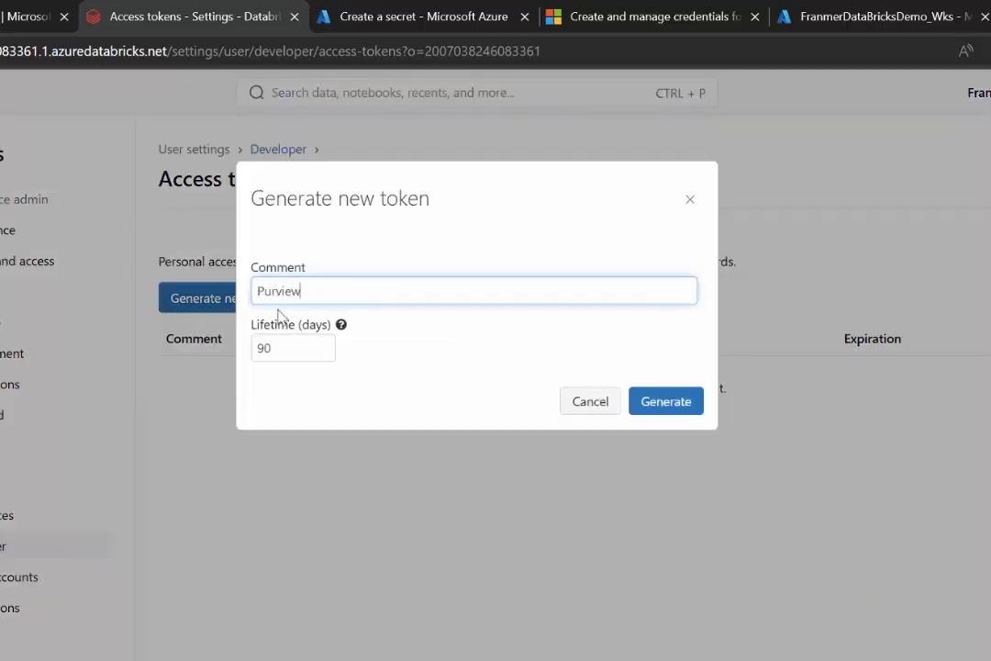
pyautogui.write('Sca')
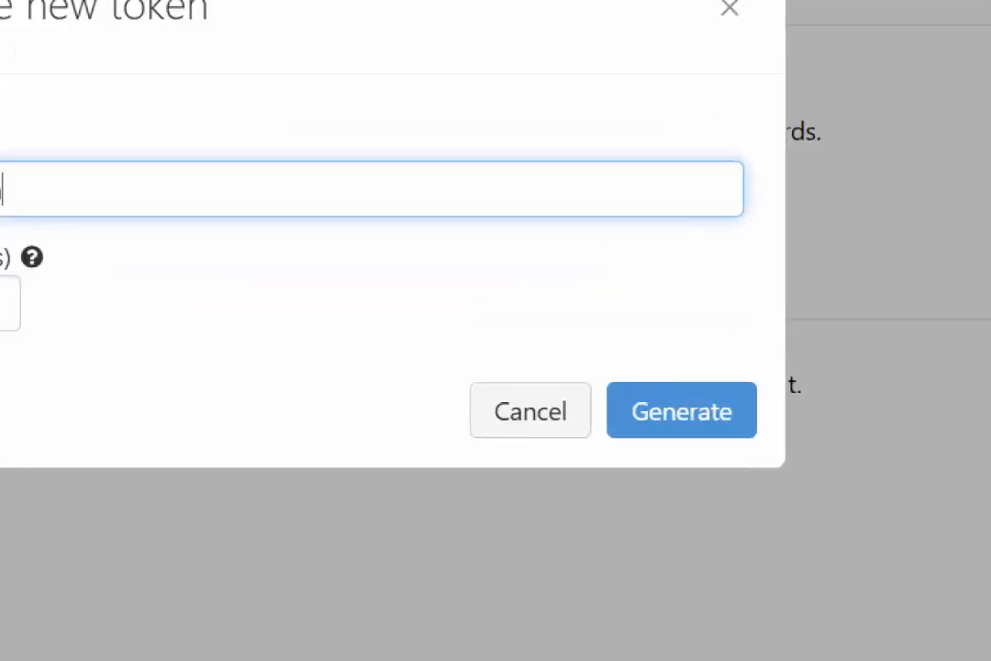
pyautogui.moveTo(594, 370)
pyautogui.mouseDown()
pyautogui.moveTo(727, 465)
pyautogui.moveTo(771, 447)
pyautogui.mouseUp()
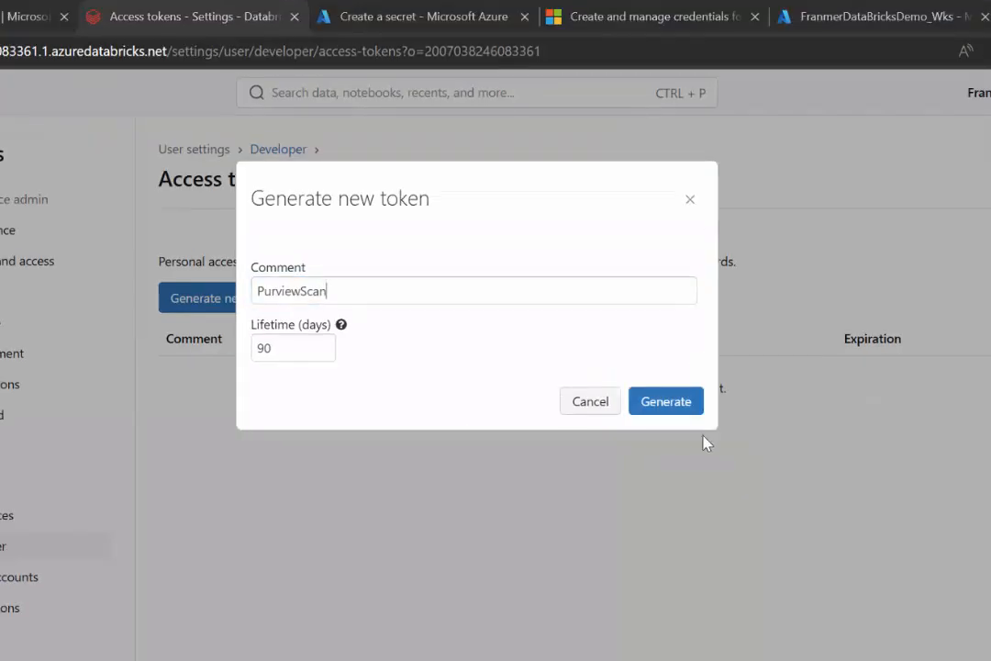
pyautogui.click(682, 411)
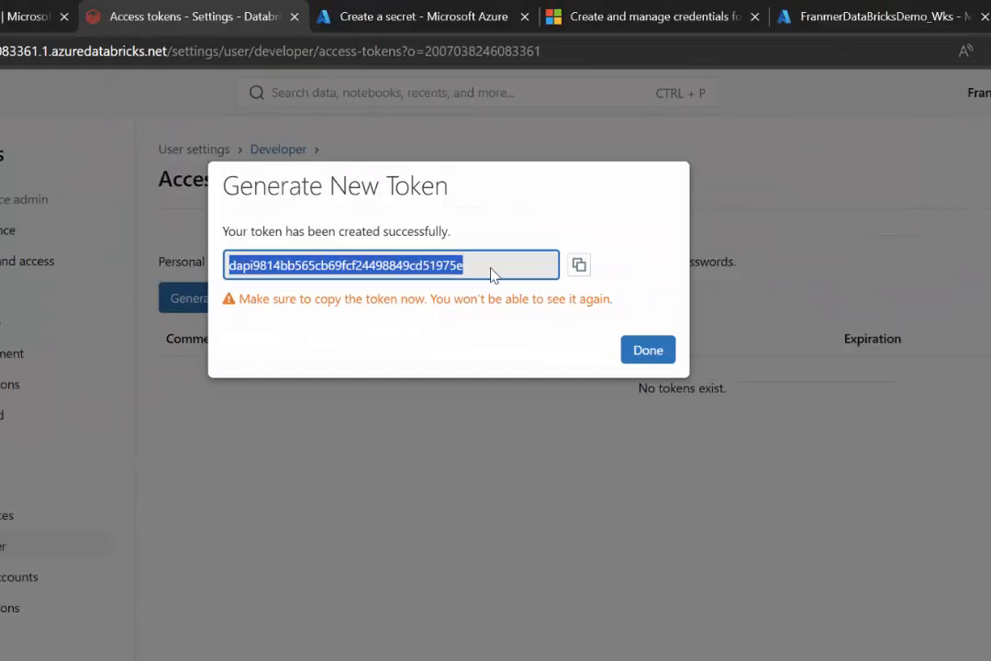
pyautogui.click(579, 265)
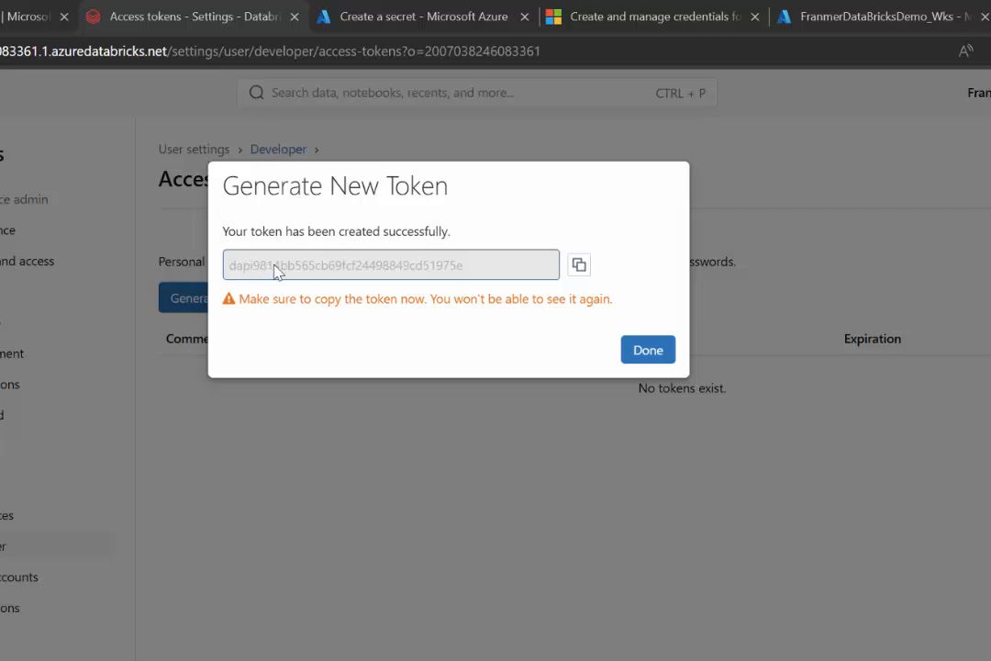
pyautogui.click(649, 350)
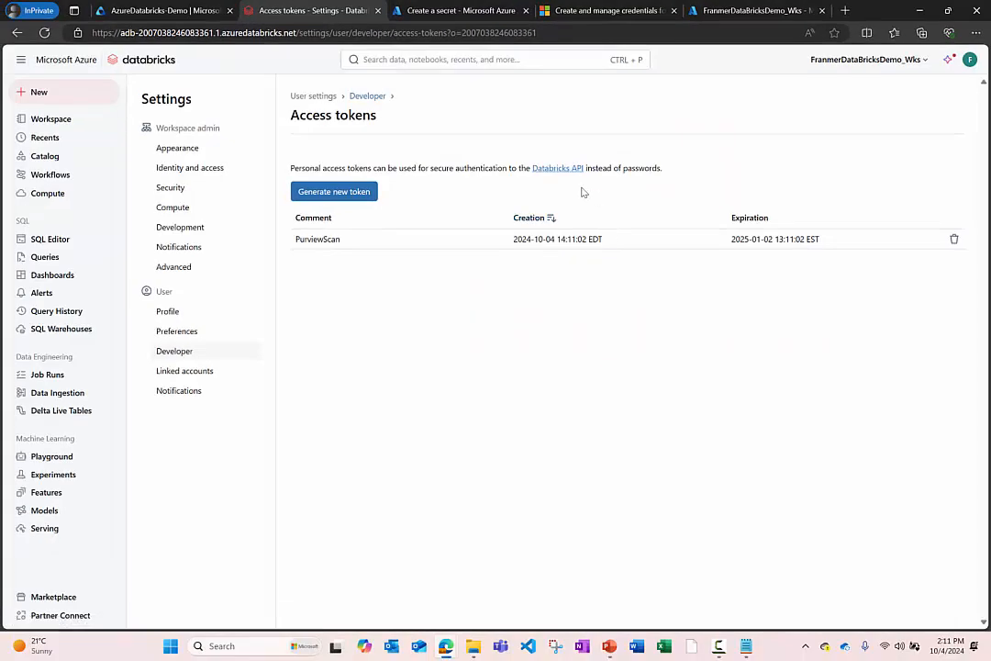
# Return to the Azure portal, paste the Databricks access token as the secret value and create the secret.
pyautogui.click(456, 11)
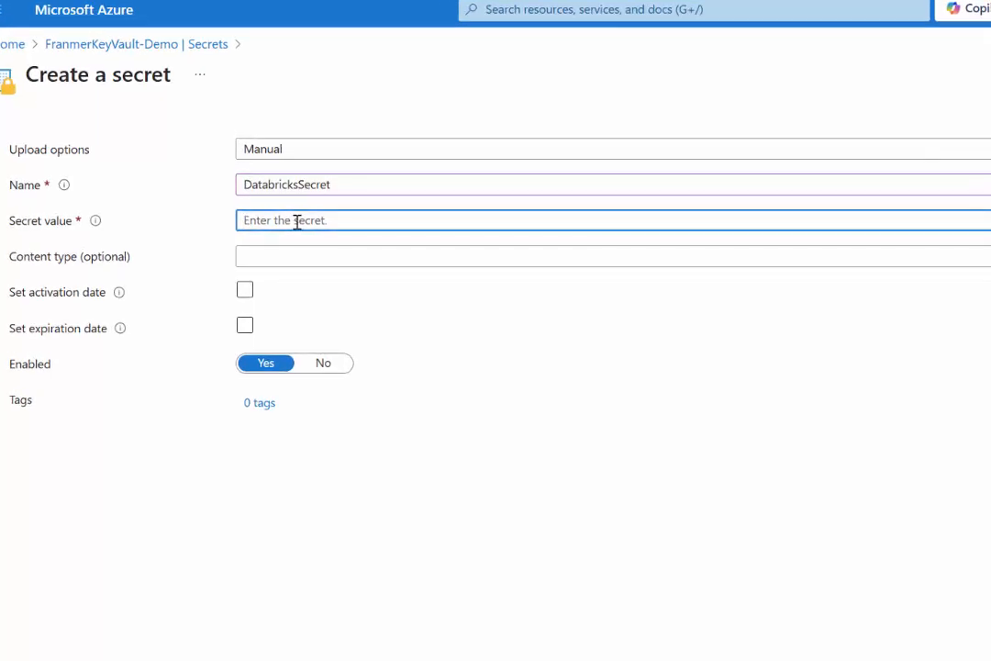
pyautogui.hotkey('ctrl', 'v')
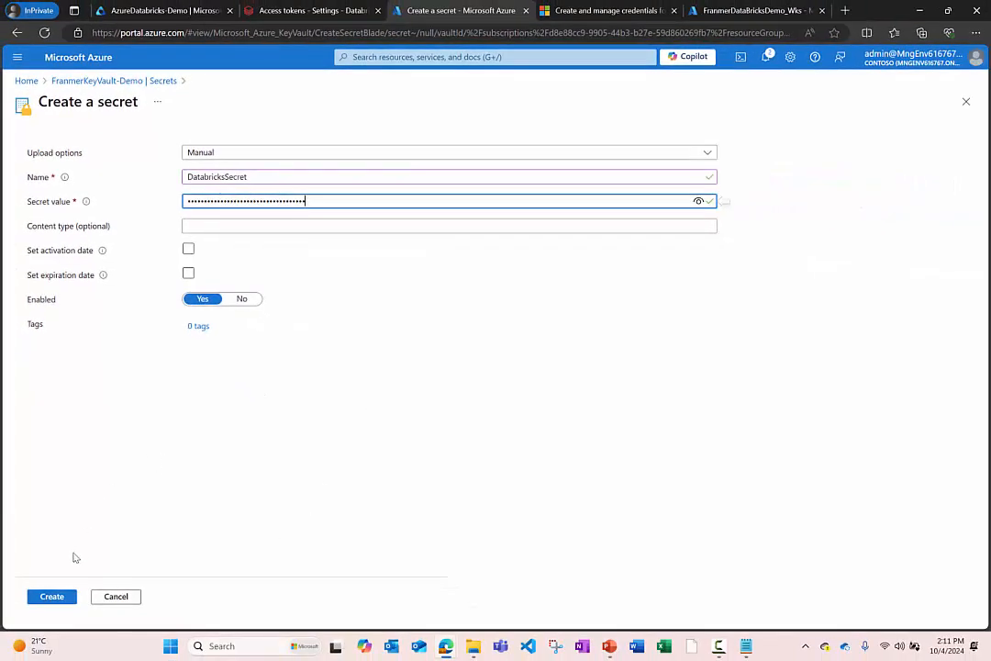
pyautogui.click(53, 597)
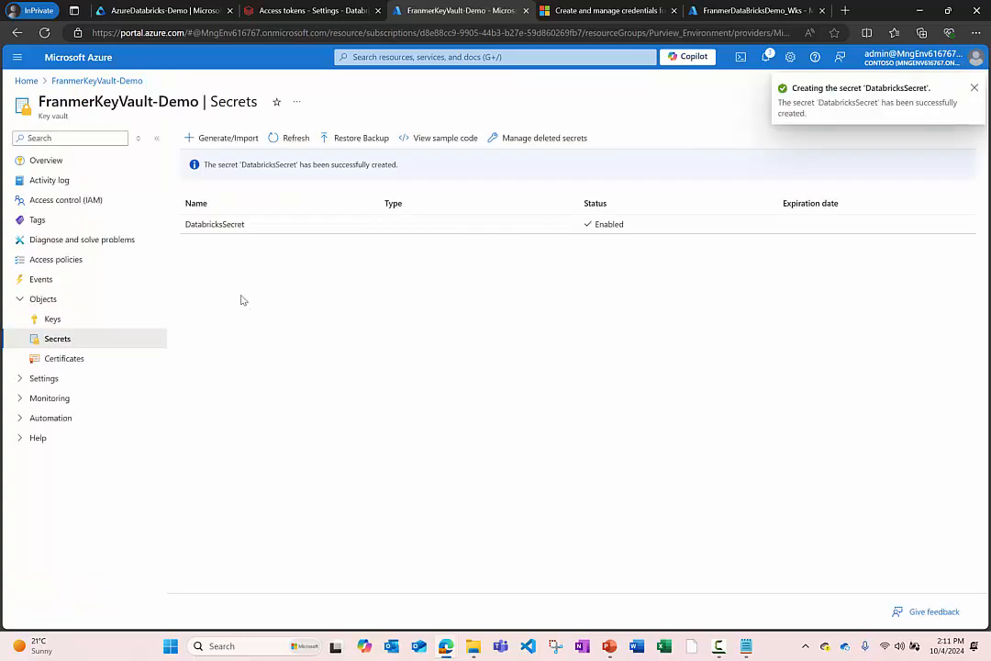
# Copy the name DatabricksSecret from the key vault's secrets list.
pyautogui.moveTo(182, 211)
pyautogui.mouseDown()
pyautogui.moveTo(203, 230)
pyautogui.moveTo(265, 236)
pyautogui.moveTo(328, 206)
pyautogui.moveTo(385, 205)
pyautogui.mouseUp()
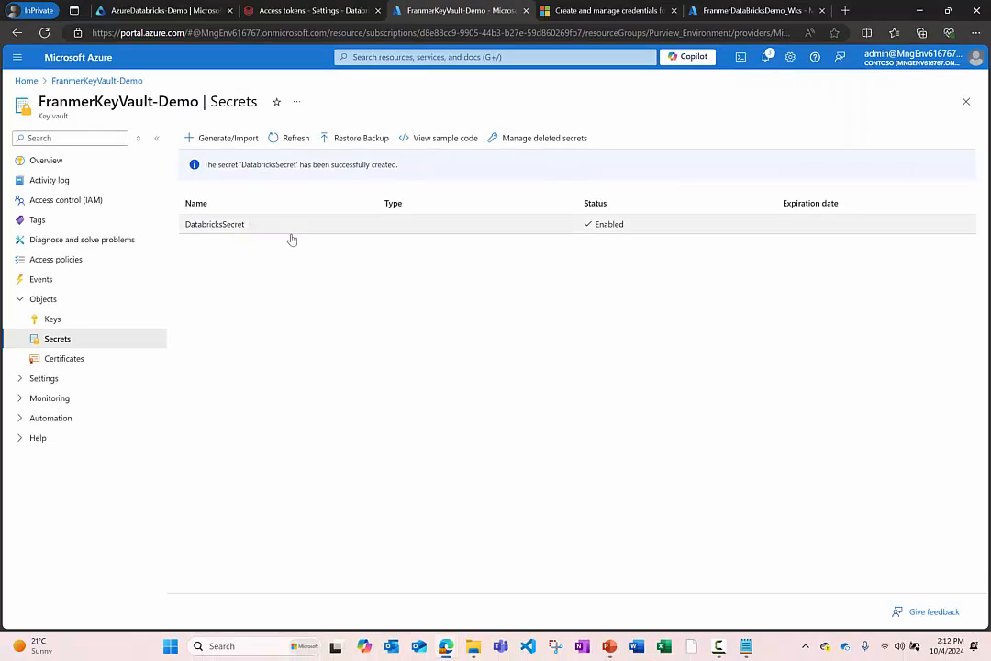
pyautogui.moveTo(255, 228); pyautogui.dragTo(187, 235)
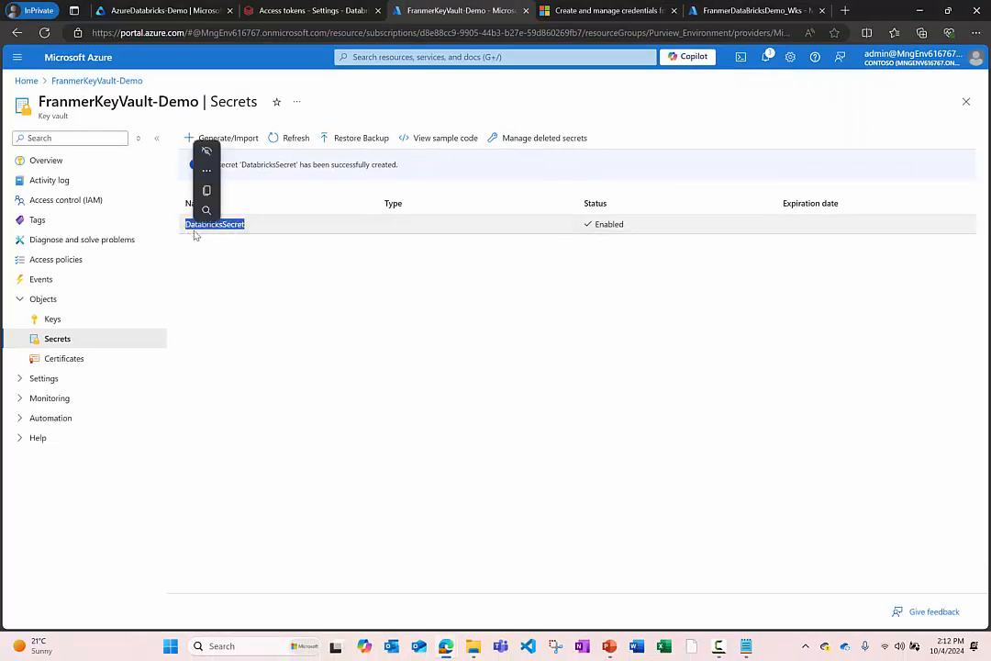
pyautogui.click(177, 168)
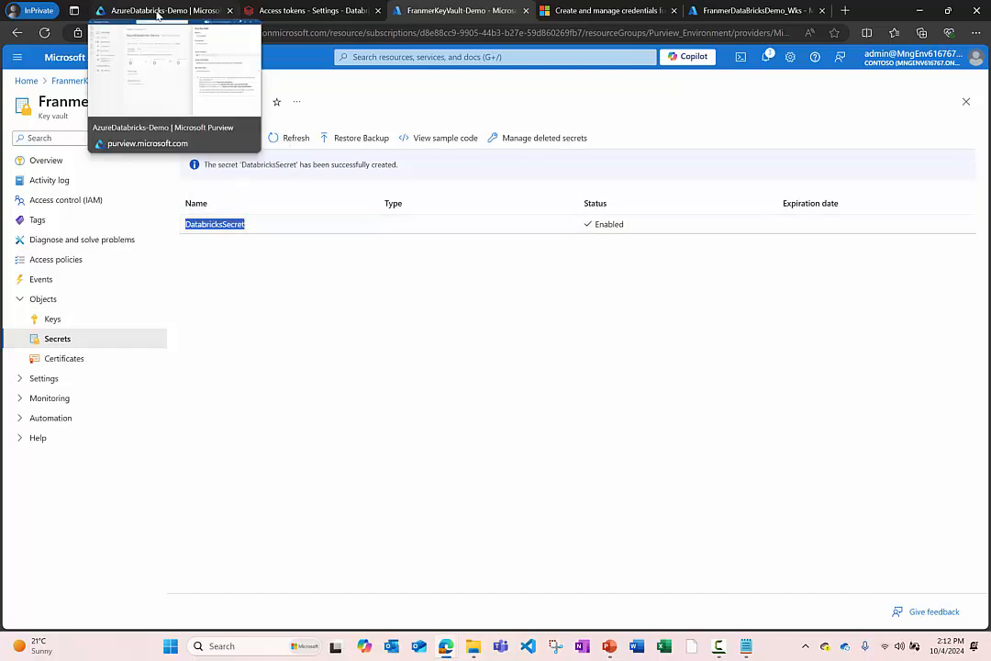
# Switch to Microsoft Purview and create the FranmerKeyVault connection to the FranmerKeyVault-Demo key vault.
pyautogui.click(156, 11)
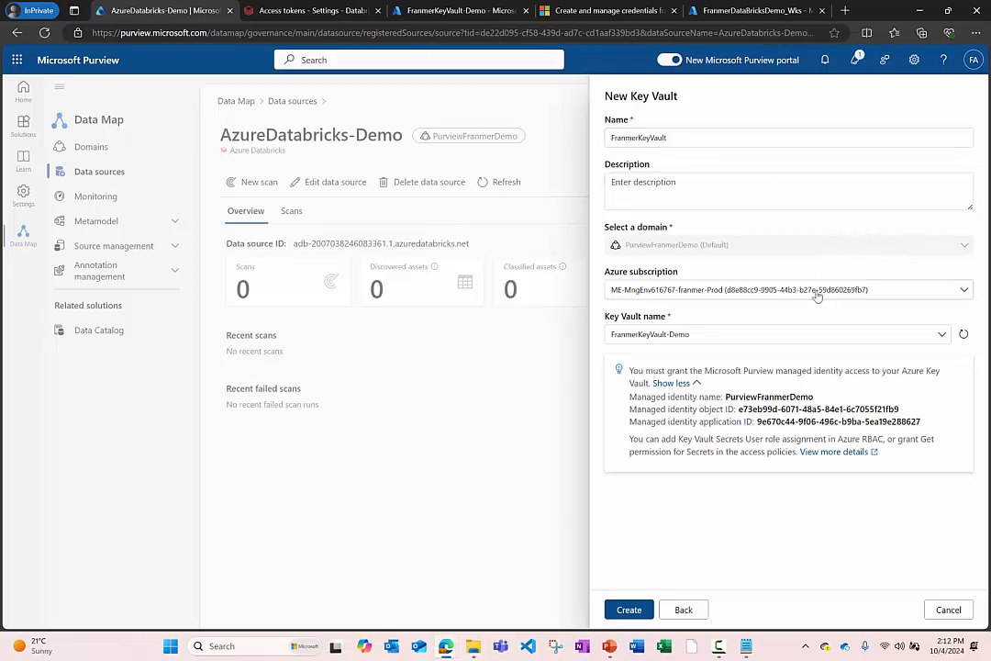
pyautogui.click(660, 191)
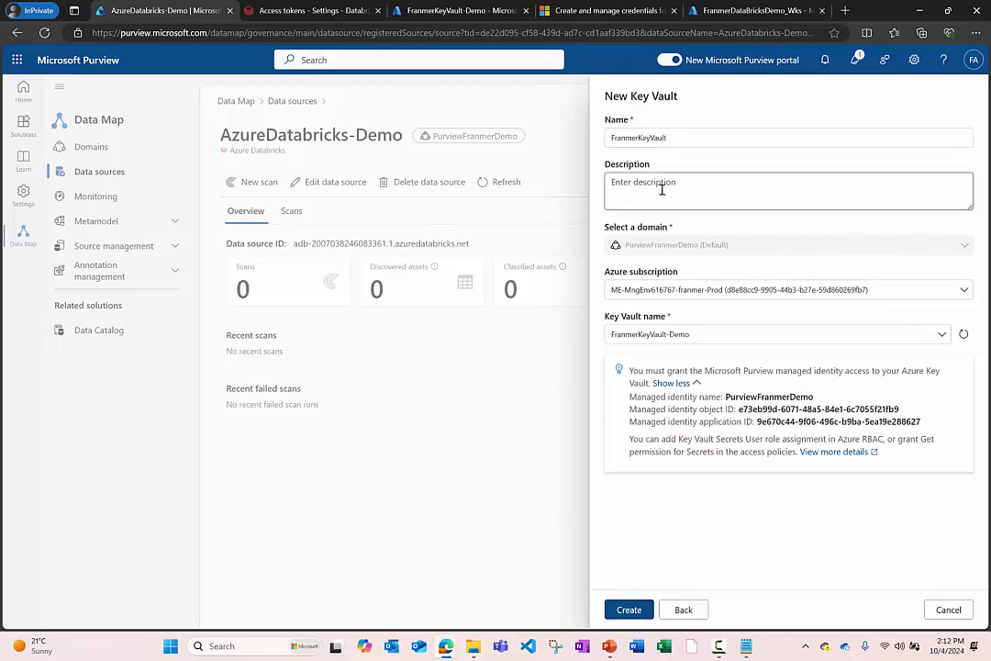
pyautogui.click(628, 609)
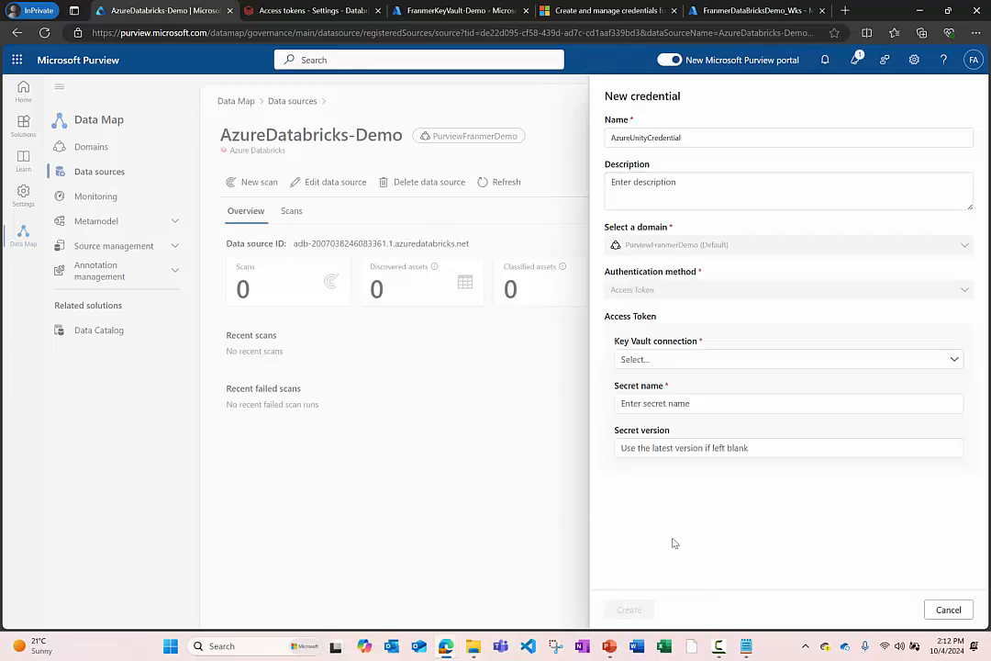
# Set the credential's Key Vault connection to FranmerKeyVault and its secret name to DatabricksSecret, and create the credential.
pyautogui.click(960, 360)
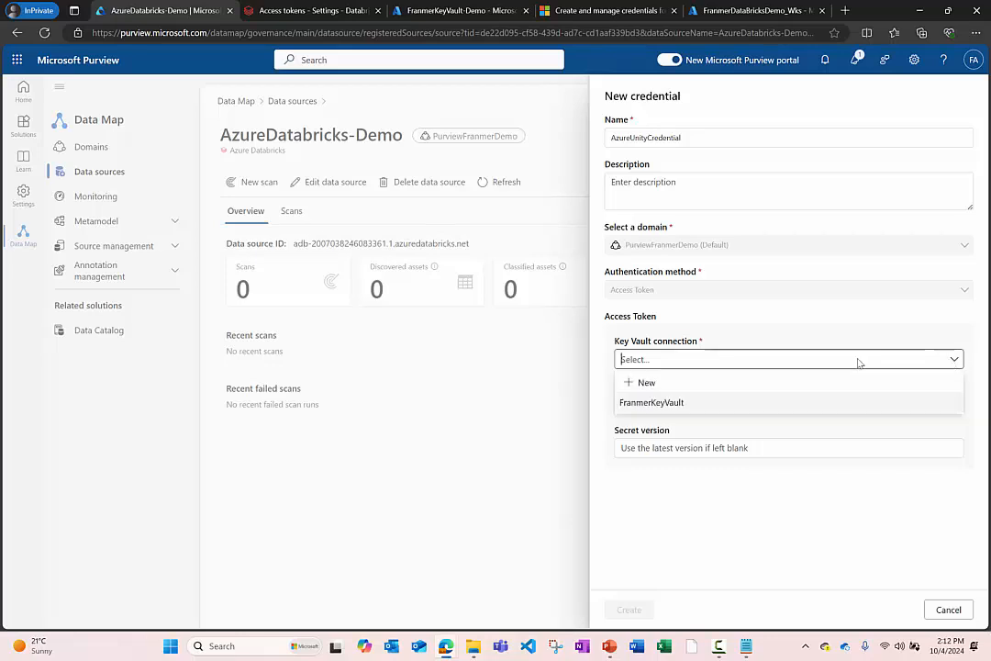
pyautogui.click(662, 404)
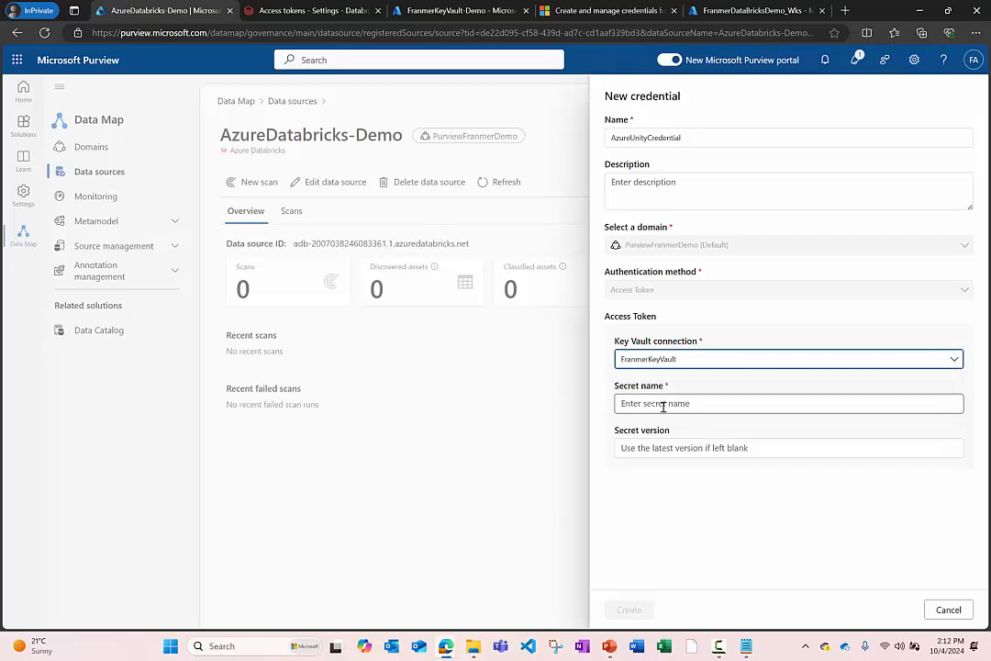
pyautogui.click(695, 406)
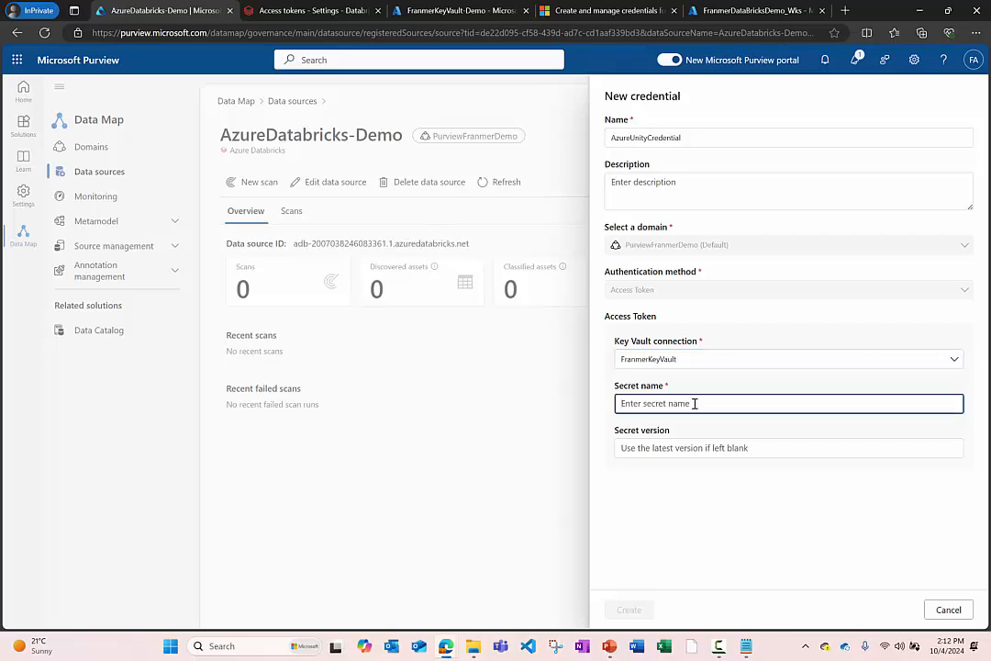
pyautogui.hotkey('ctrl', 'v')
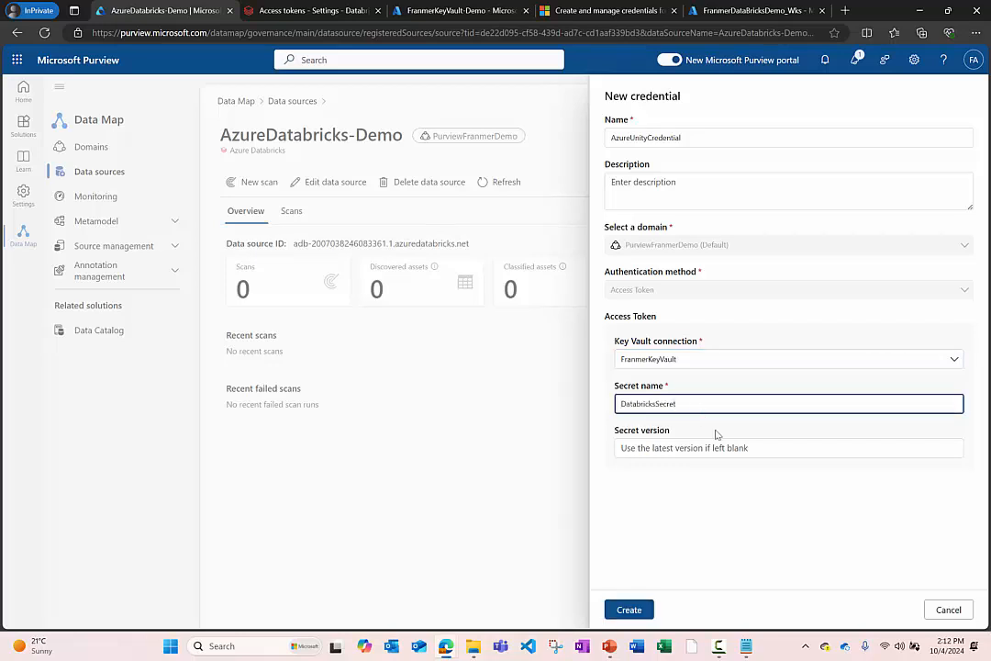
pyautogui.click(630, 609)
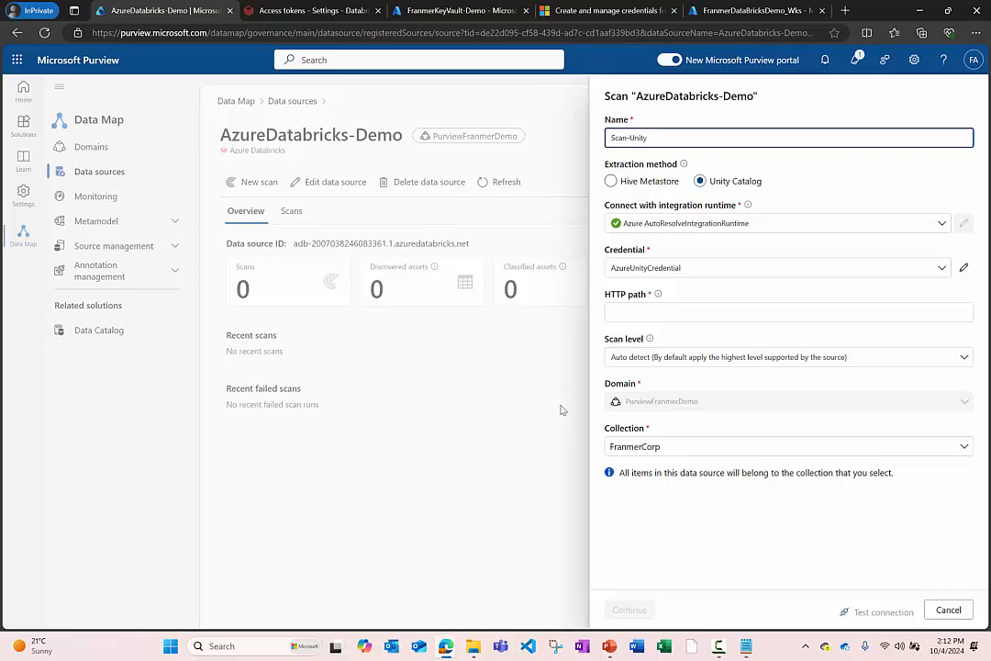
pyautogui.click(647, 308)
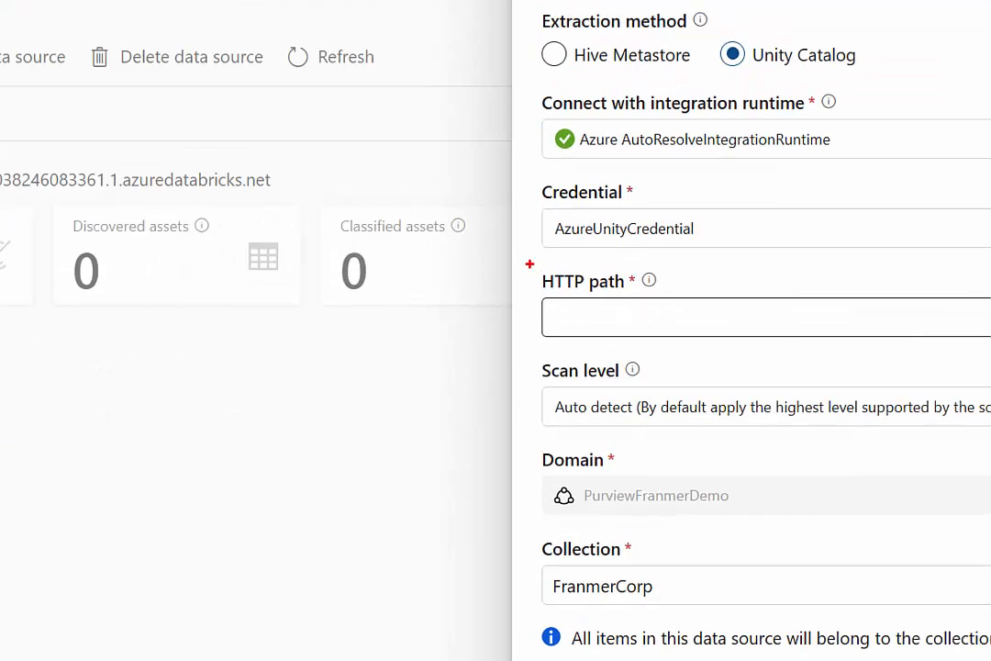
pyautogui.moveTo(530, 264)
pyautogui.mouseDown()
pyautogui.moveTo(582, 314)
pyautogui.moveTo(751, 363)
pyautogui.mouseUp()
pyautogui.press('Escape')
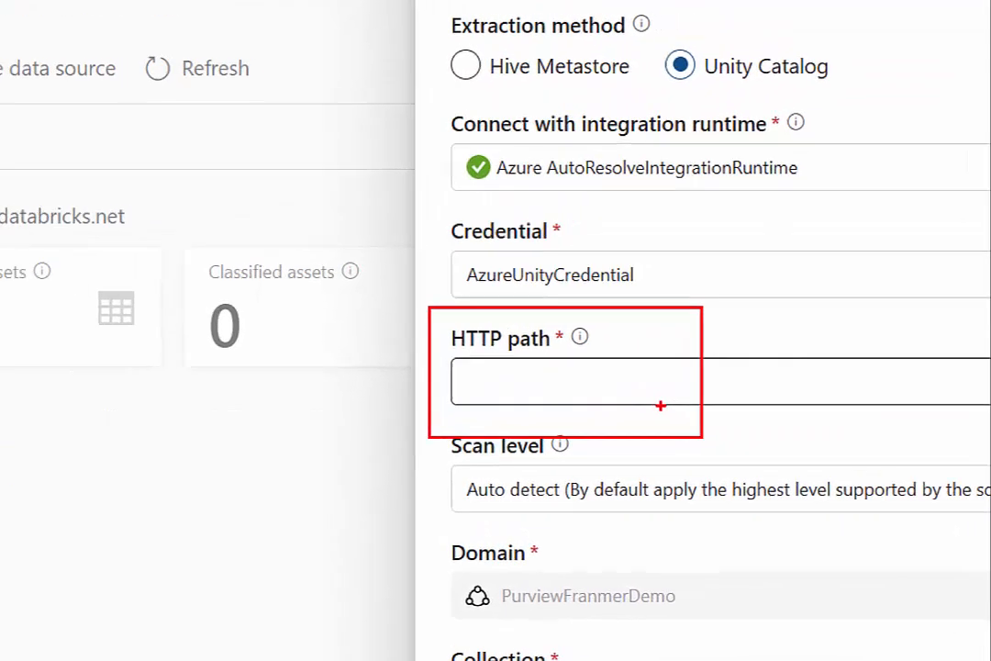
pyautogui.moveTo(649, 280)
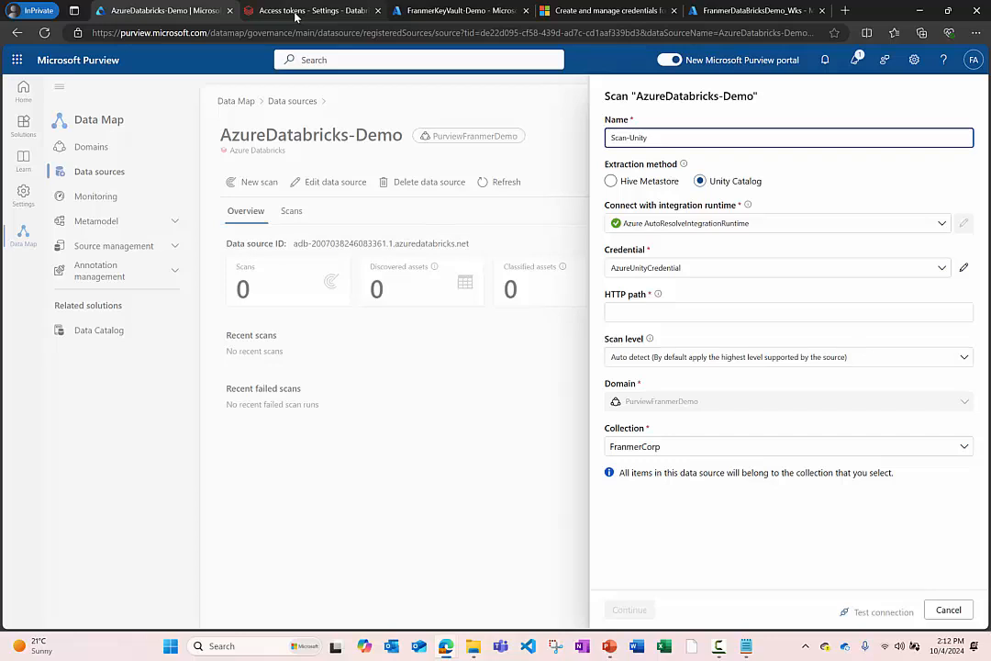
# Switch to Databricks and copy the HTTP path from the Serverless Starter Warehouse's connection details.
pyautogui.click(296, 11)
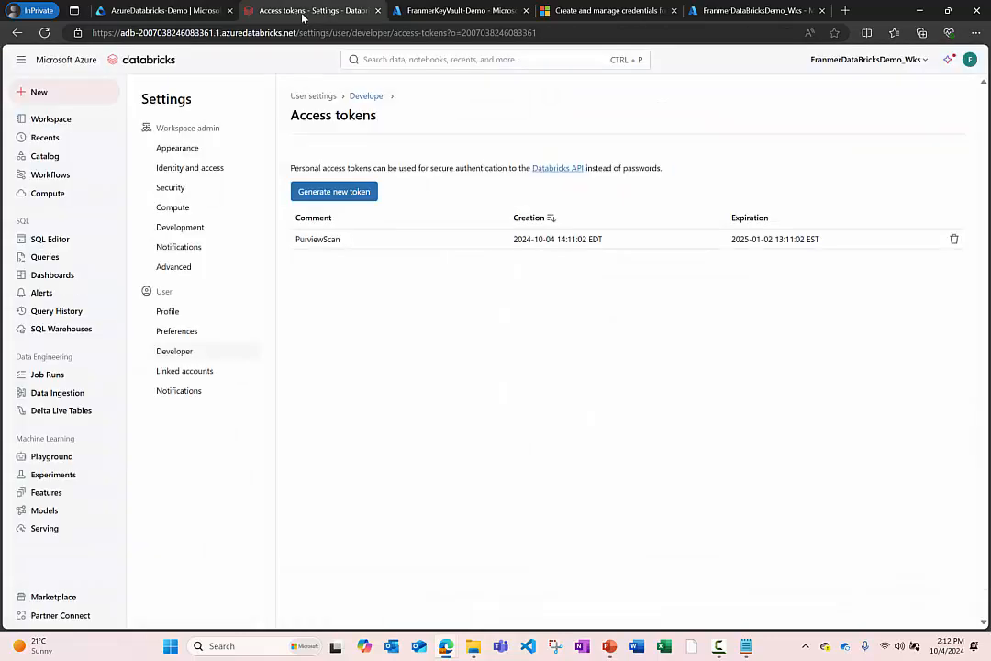
pyautogui.click(77, 332)
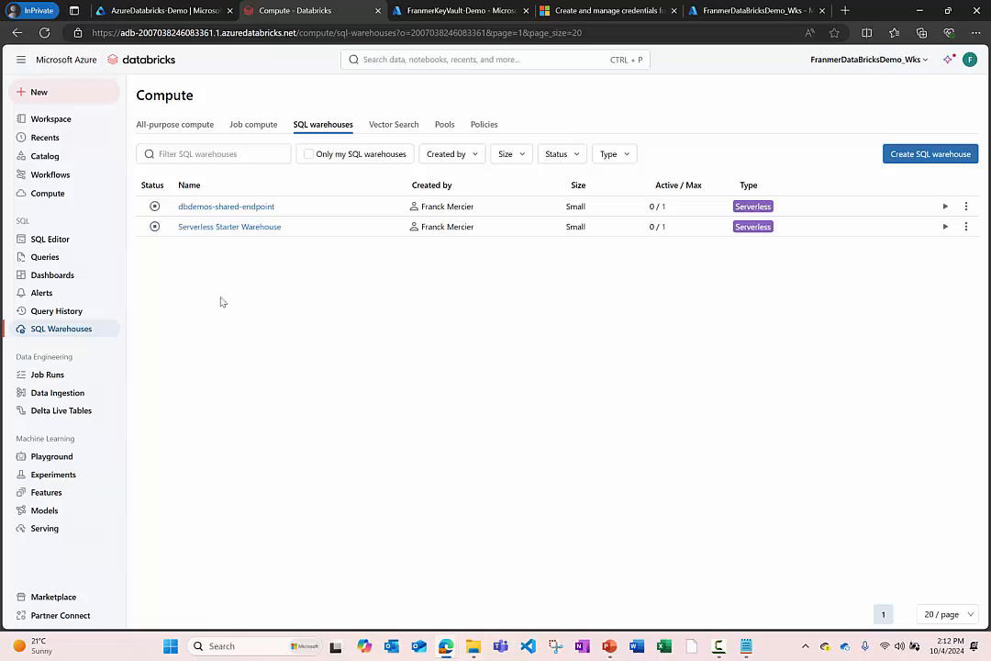
pyautogui.click(221, 229)
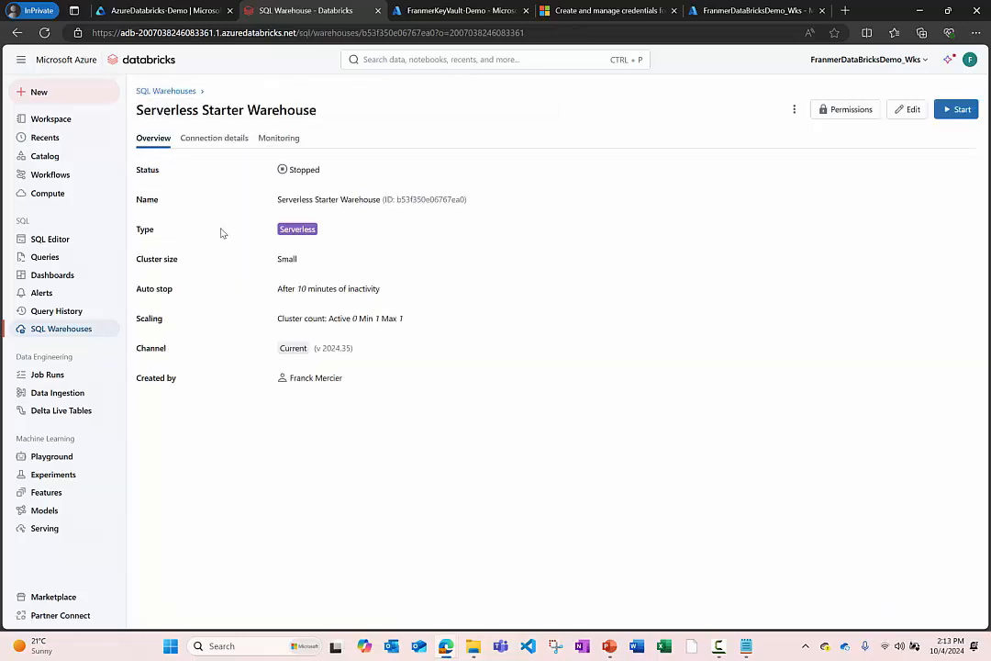
pyautogui.click(214, 138)
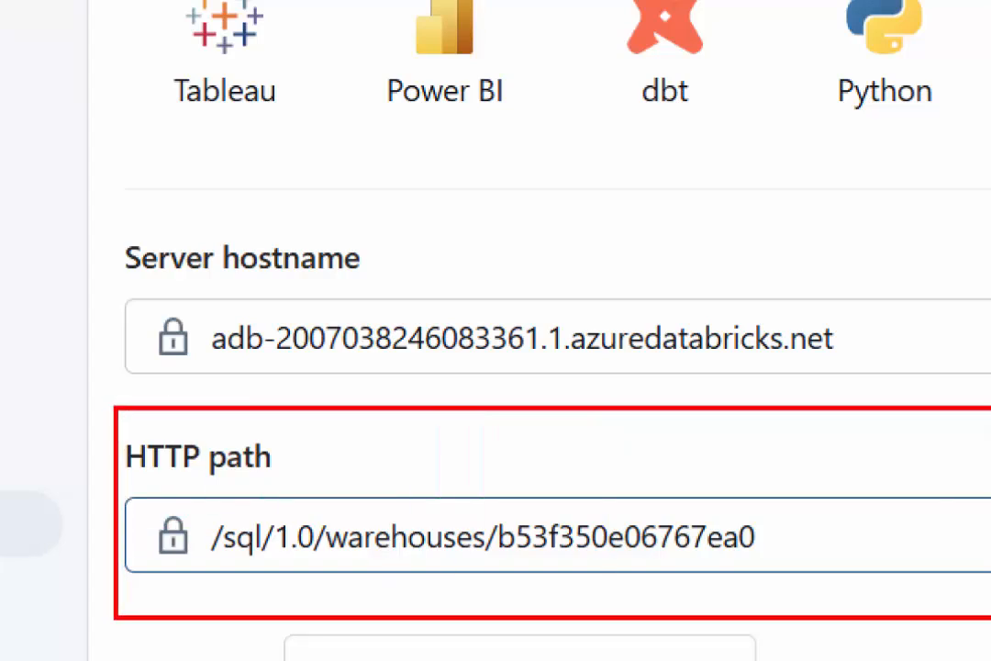
pyautogui.click(915, 553)
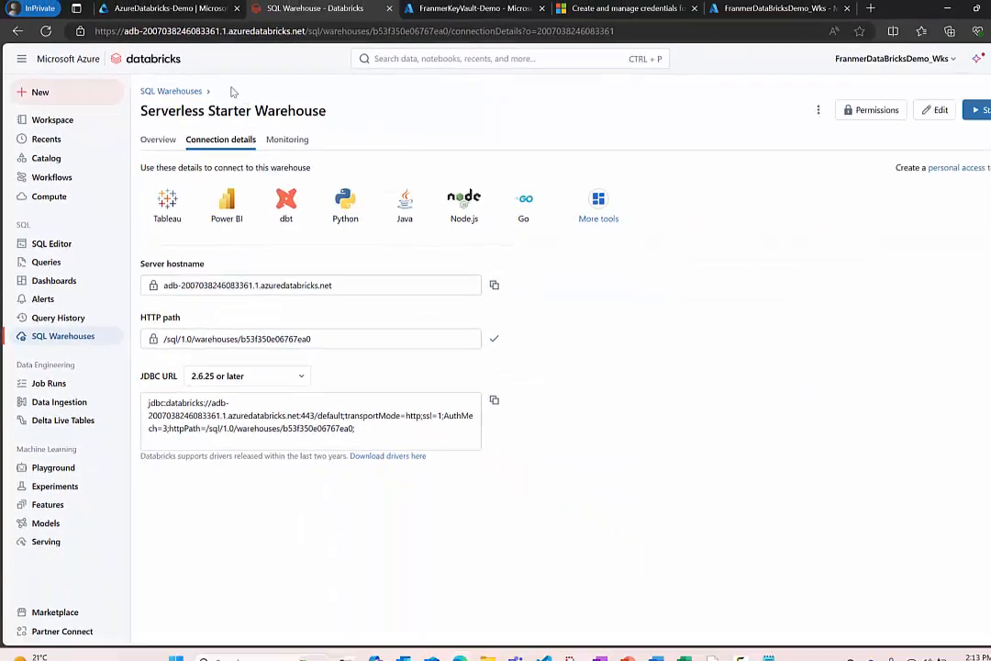
# Return to Microsoft Purview and set the scan's HTTP path to /sql/1.0/warehouses/b53f350e06767ea0.
pyautogui.click(173, 13)
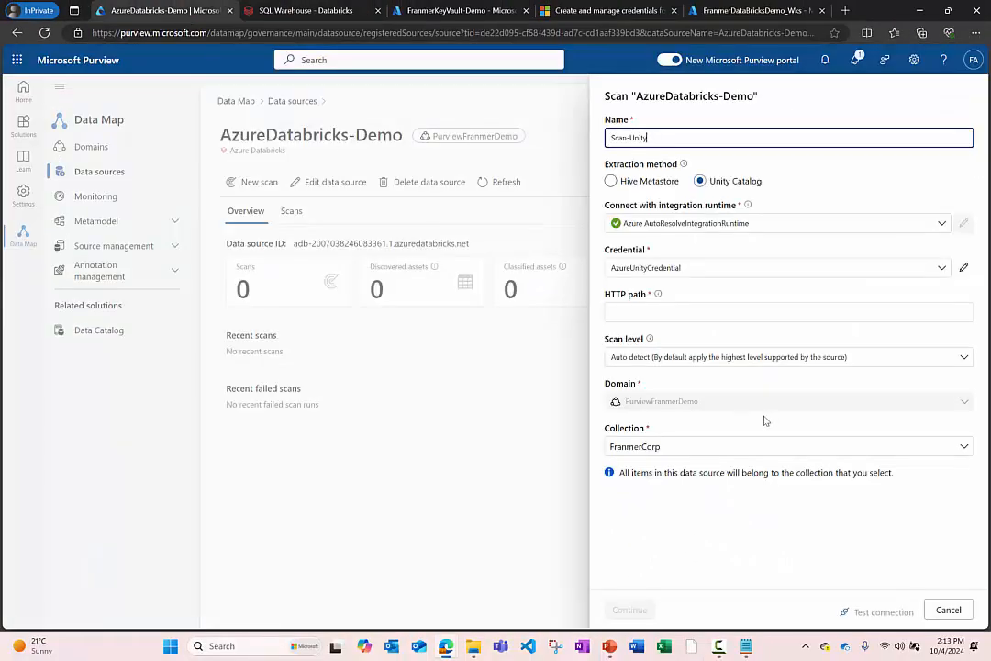
pyautogui.click(645, 312)
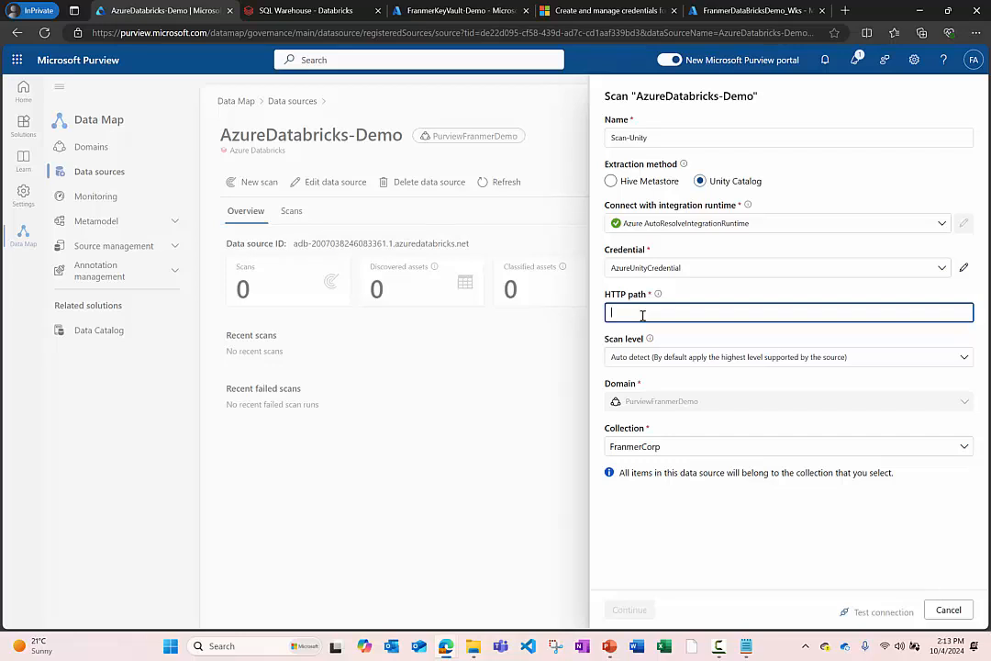
pyautogui.hotkey('ctrl', 'v')
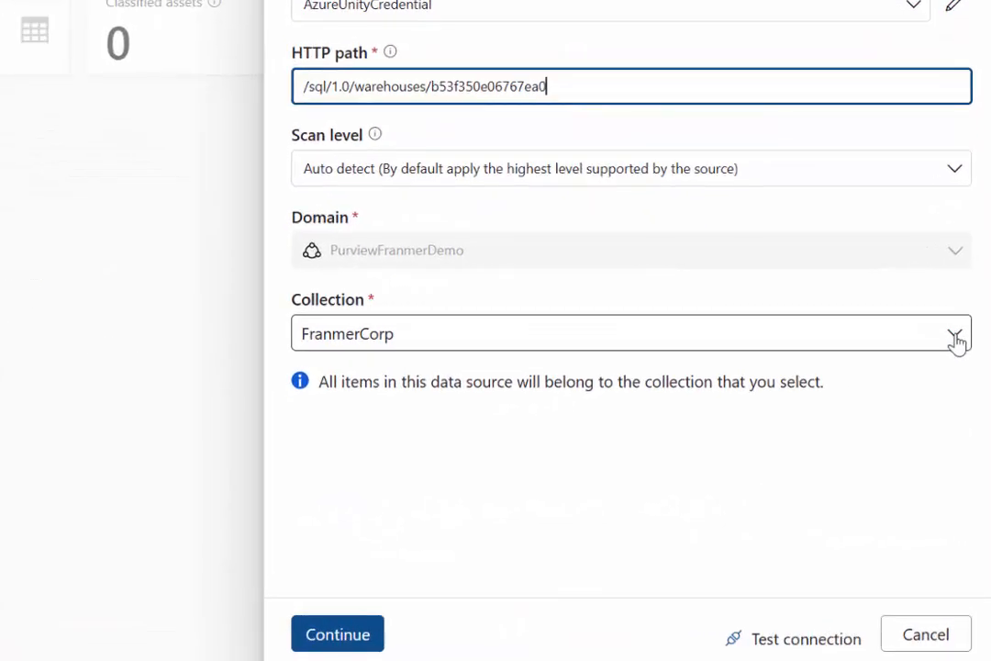
# Set the scan's collection to Unity under Paisley Park > Azure Databricks, then test the connection and proceed to scoping.
pyautogui.click(961, 447)
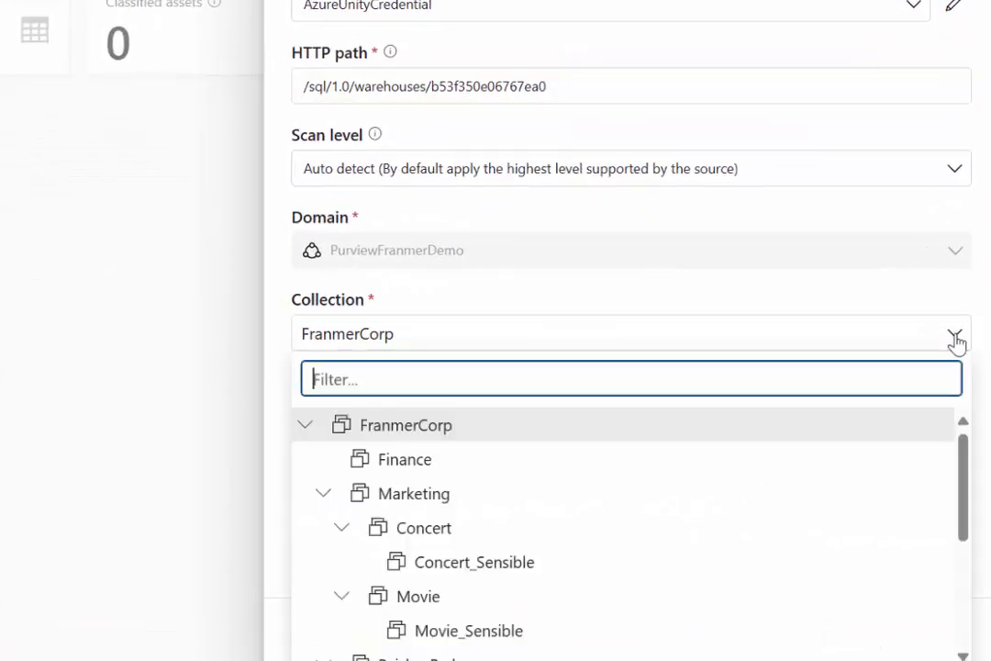
pyautogui.scroll(-3, 750, 421)
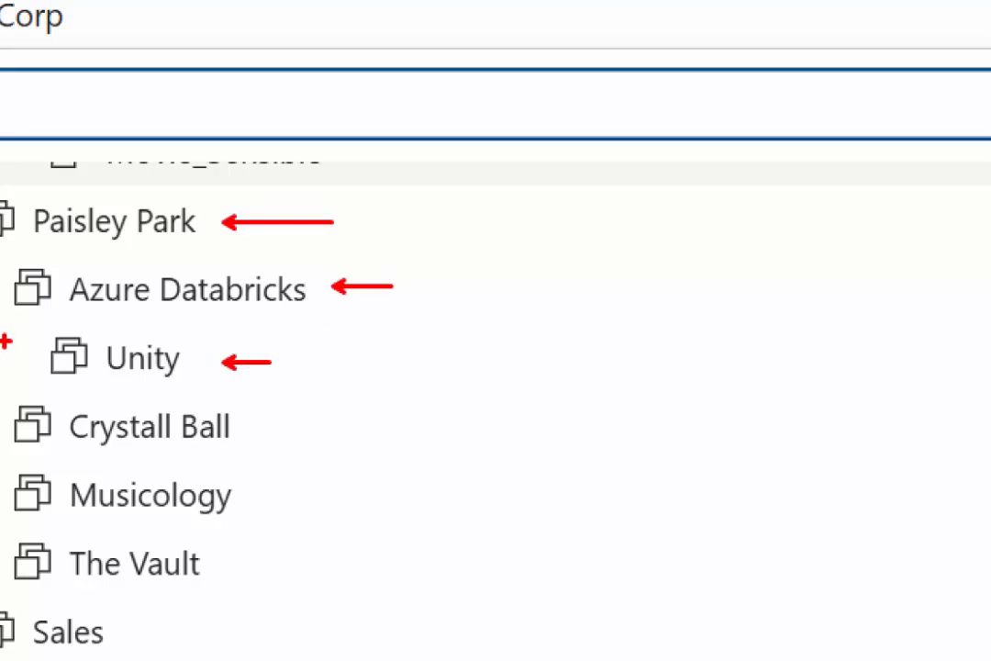
pyautogui.moveTo(33, 324); pyautogui.dragTo(208, 390)
pyautogui.press('Escape')
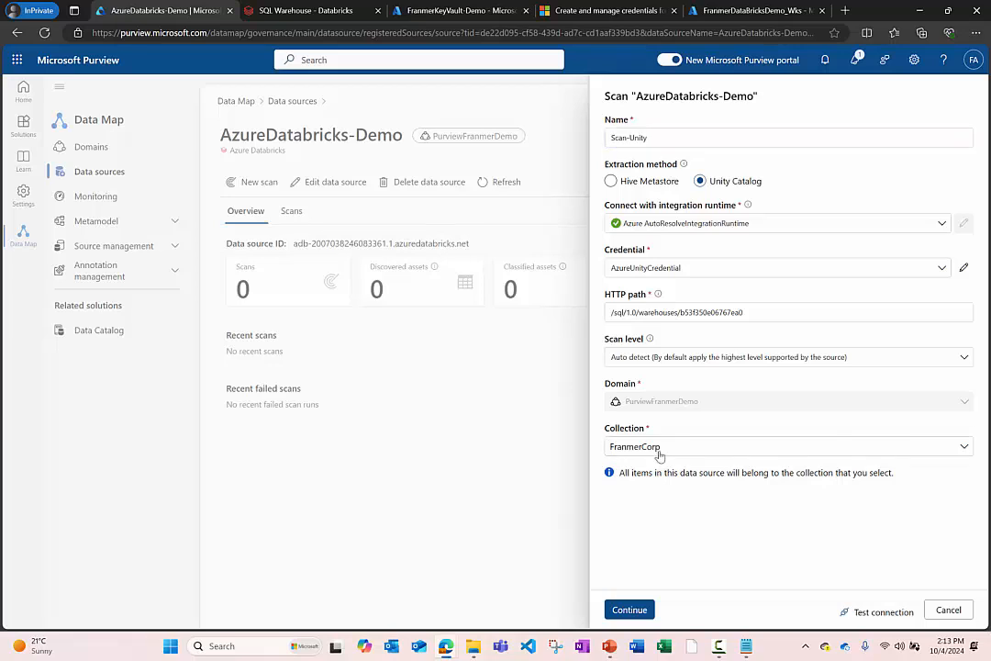
pyautogui.click(659, 448)
pyautogui.scroll(-5, 725, 561)
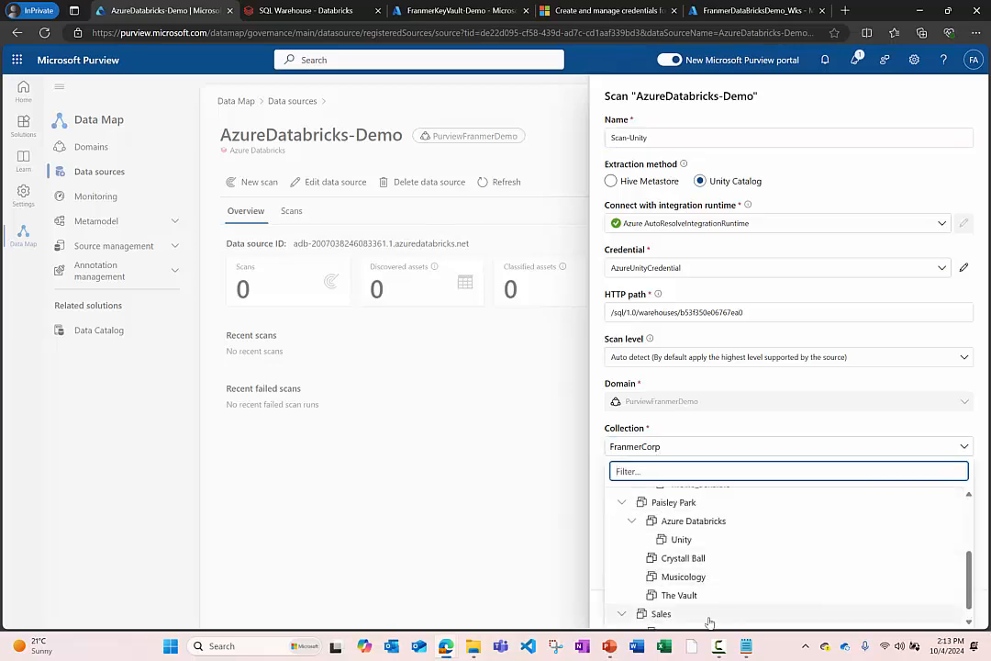
pyautogui.click(687, 540)
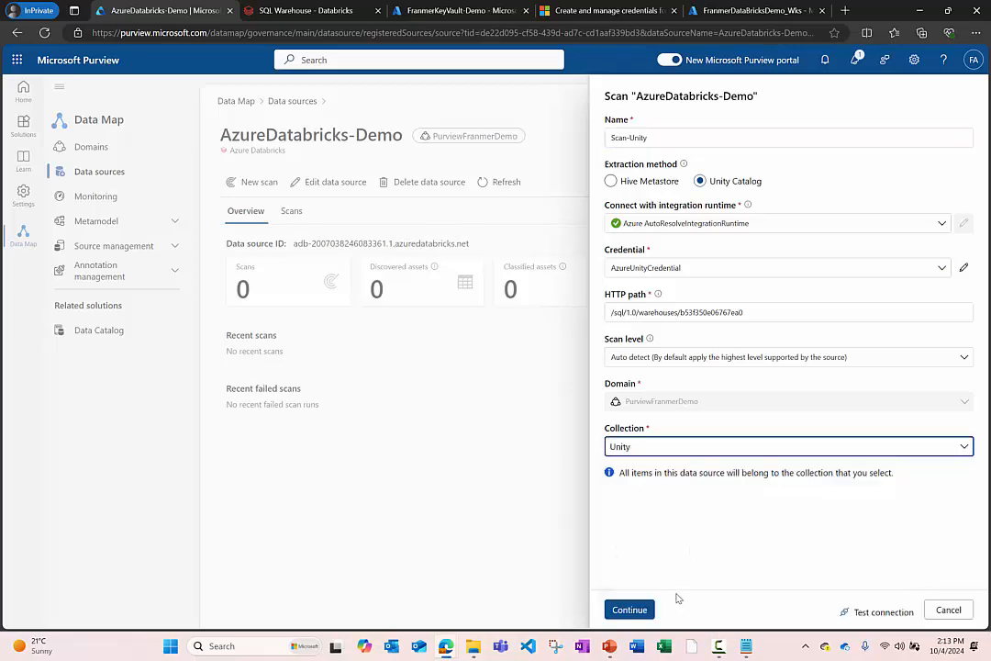
pyautogui.click(883, 613)
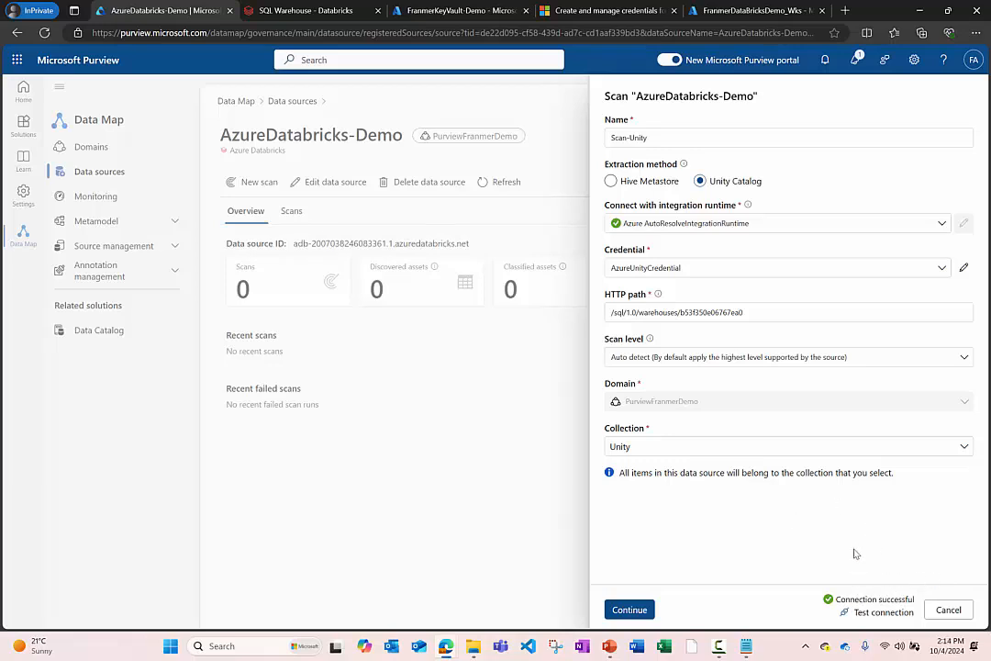
pyautogui.click(639, 611)
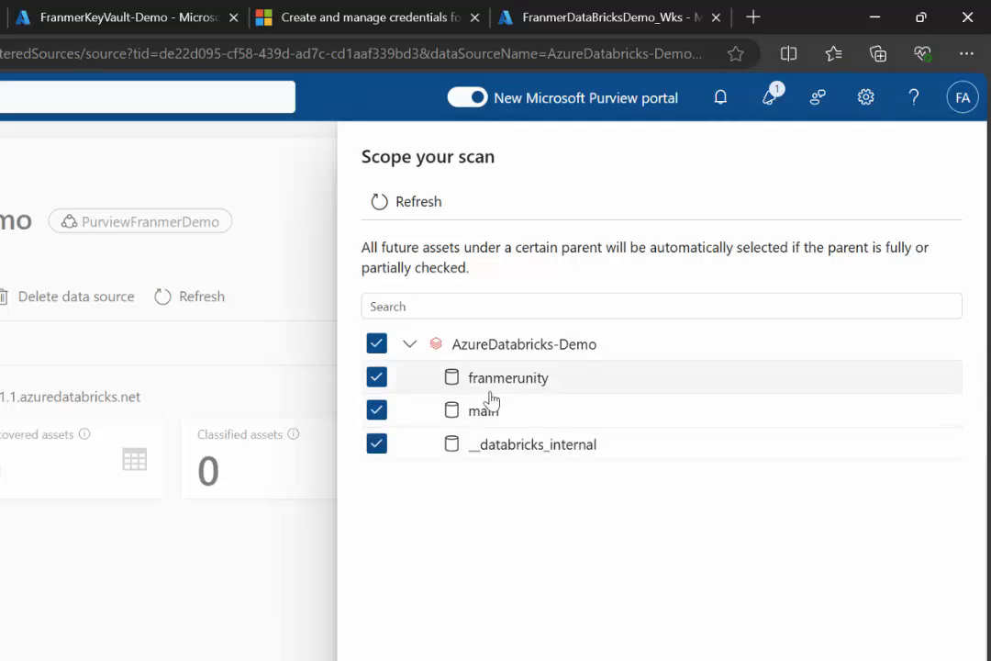
# Limit the scan scope to the franmerunity catalog by excluding main and __databricks_internal, and proceed.
pyautogui.click(378, 411)
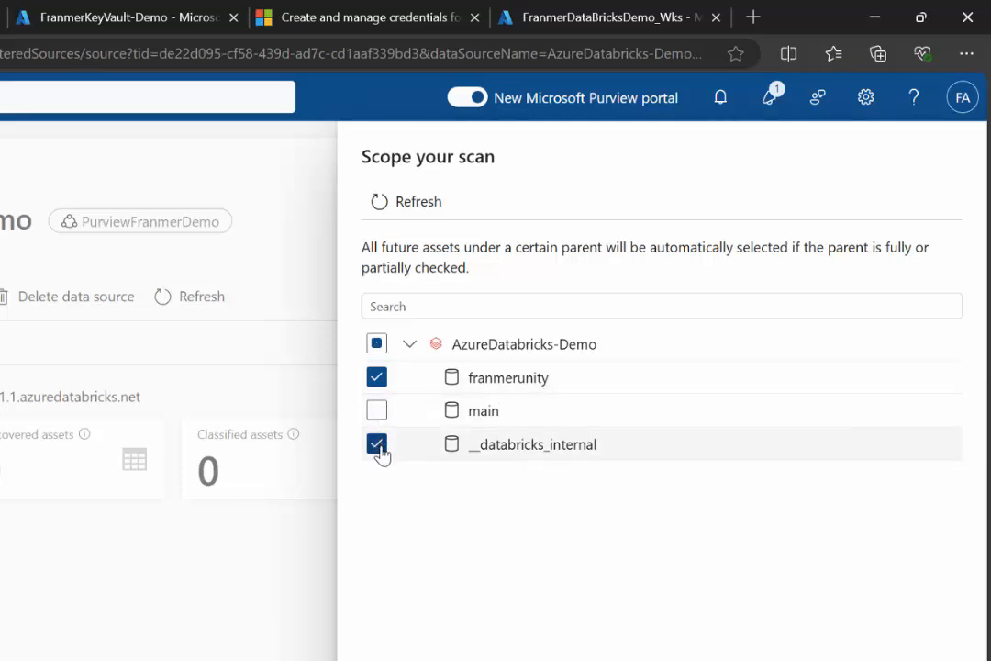
pyautogui.click(376, 444)
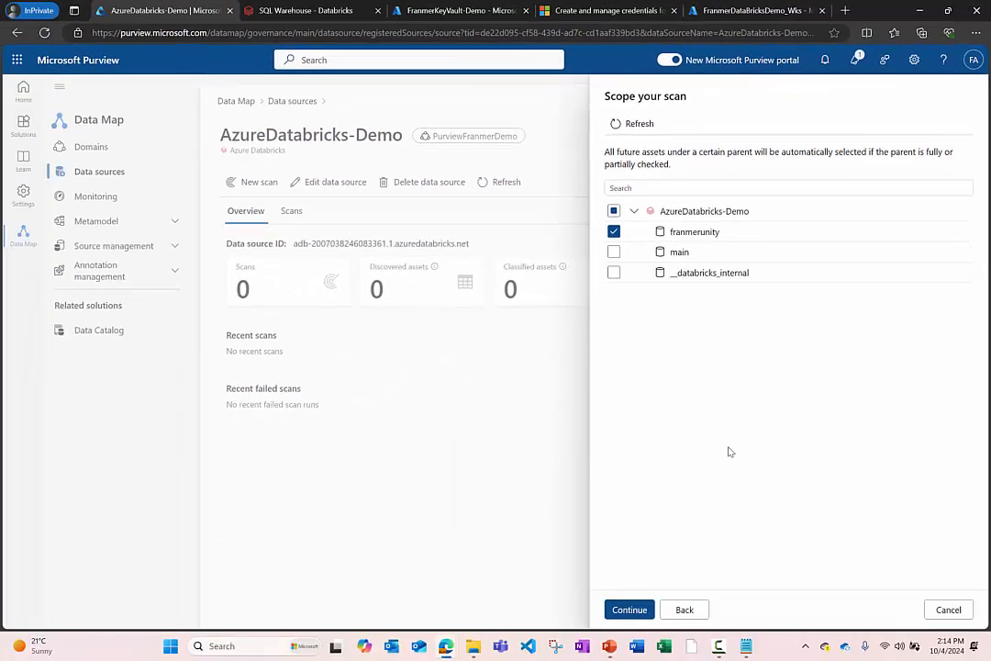
pyautogui.click(630, 610)
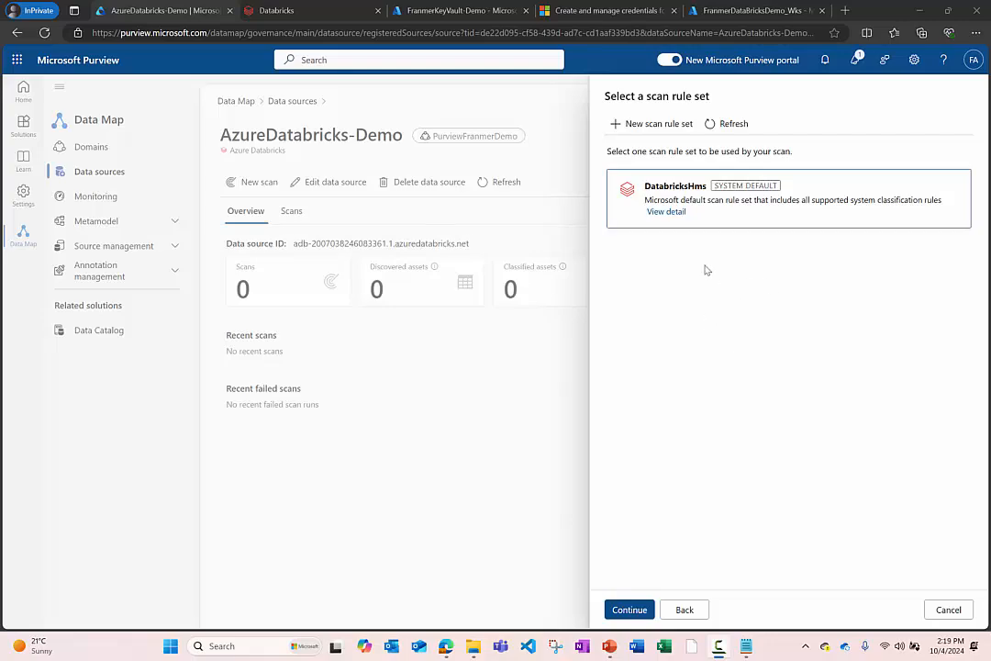
# Review the Financial system classification rules in the DatabricksHms scan rule set.
pyautogui.click(676, 216)
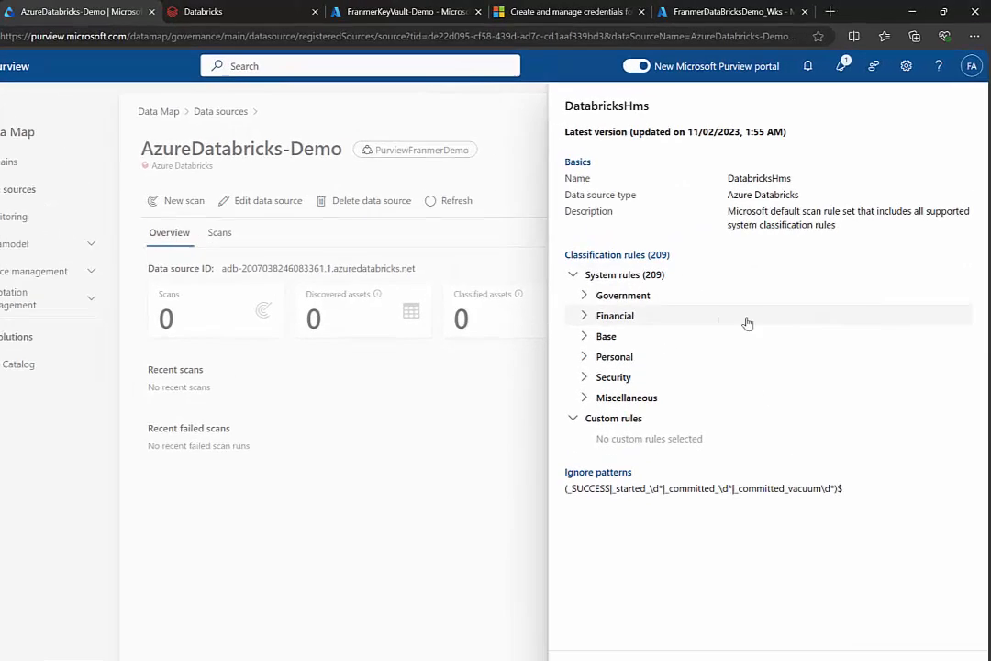
pyautogui.click(508, 375)
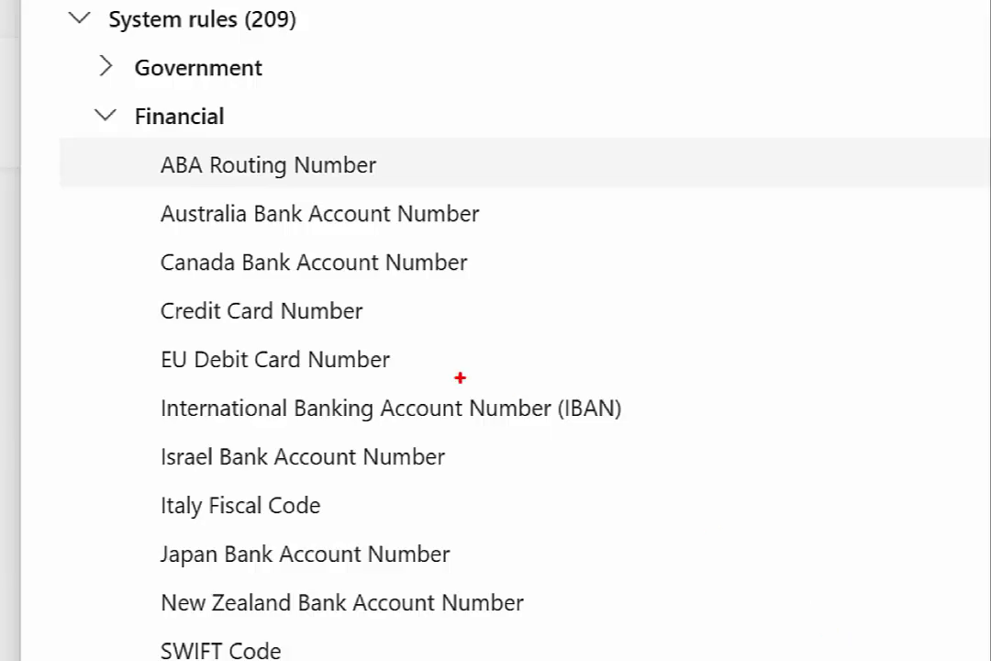
pyautogui.moveTo(130, 291)
pyautogui.mouseDown()
pyautogui.moveTo(223, 328)
pyautogui.moveTo(408, 334)
pyautogui.mouseUp()
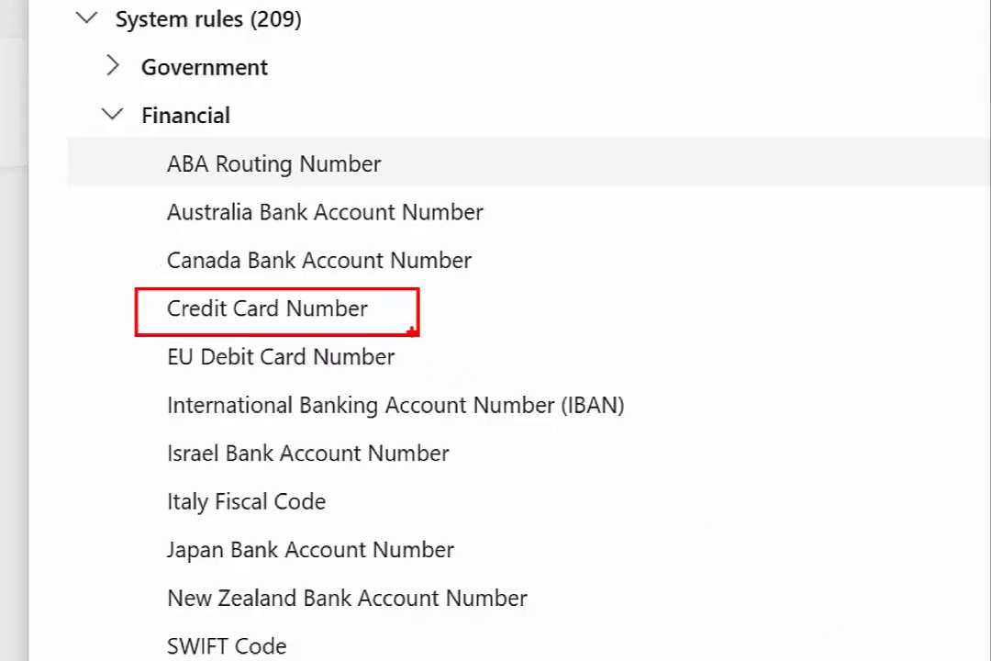
pyautogui.press('Escape')
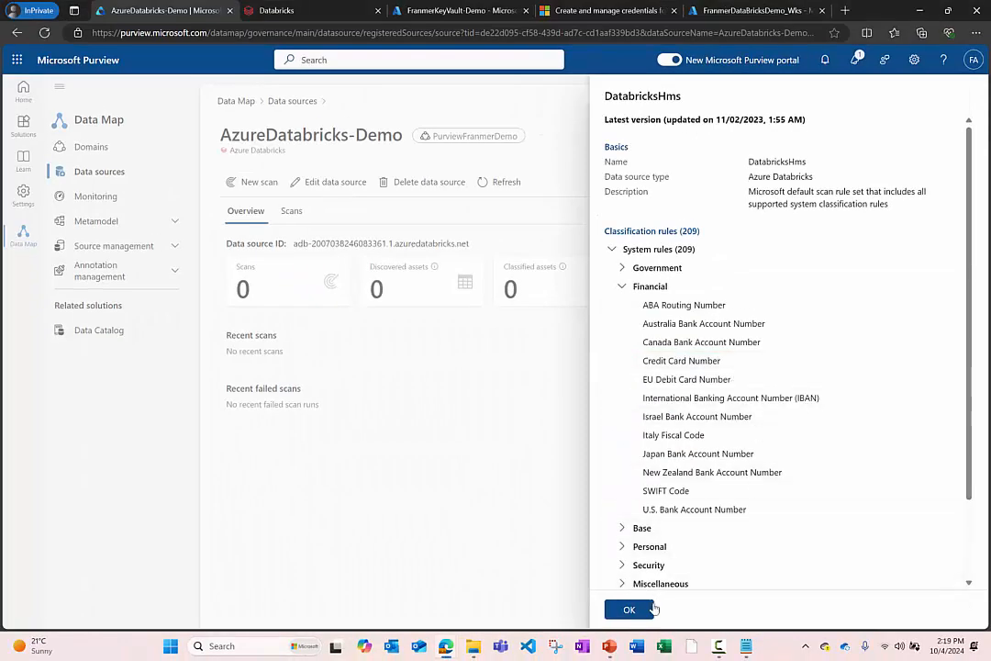
pyautogui.click(651, 609)
# Keep the DatabricksHms rule set with a scan trigger of Once, and save and run the scan.
pyautogui.click(634, 610)
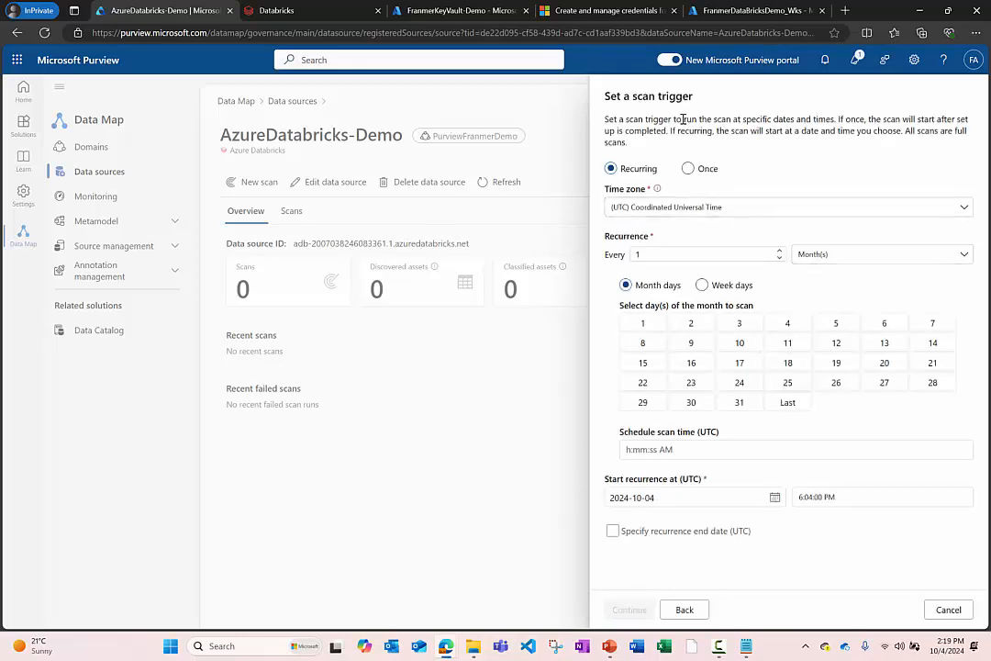
pyautogui.click(689, 169)
pyautogui.click(631, 610)
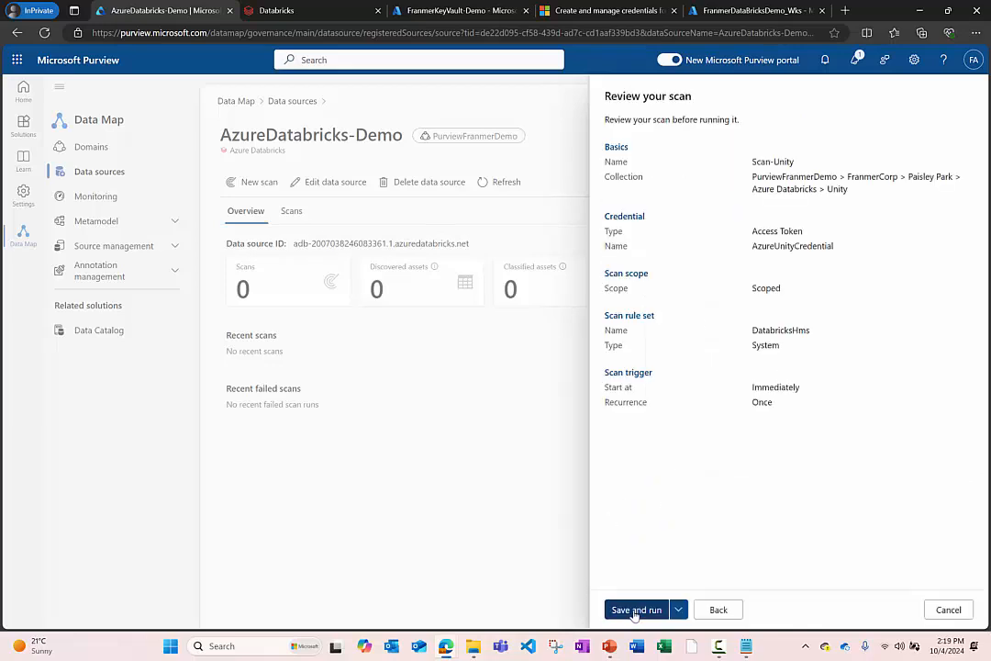
pyautogui.click(635, 611)
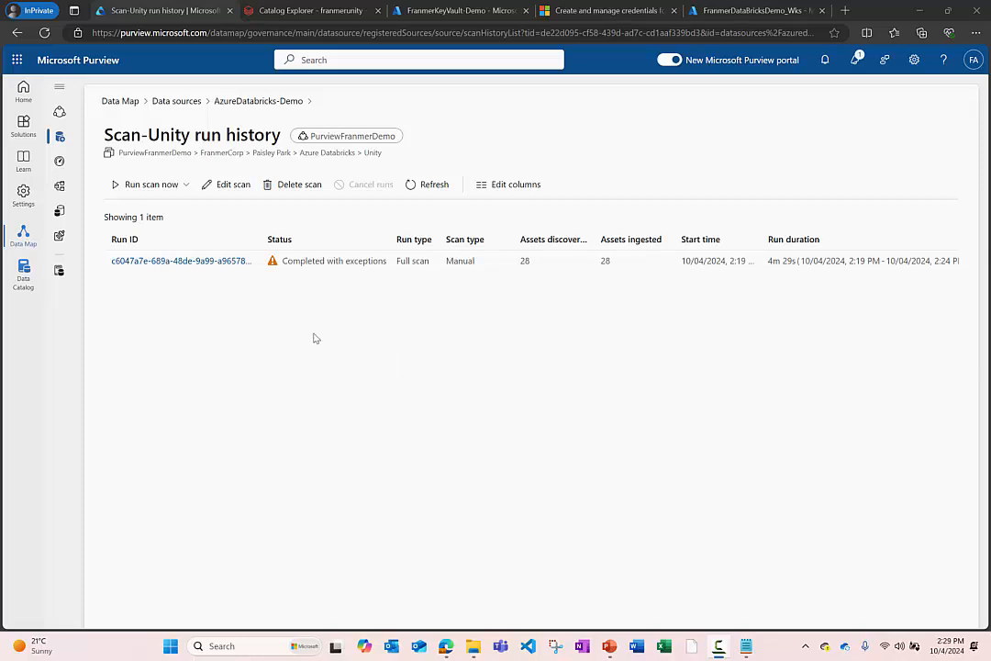
# Check the status in the Scan-Unity run history, open the run's details and download its log.
pyautogui.moveTo(406, 243); pyautogui.dragTo(406, 290)
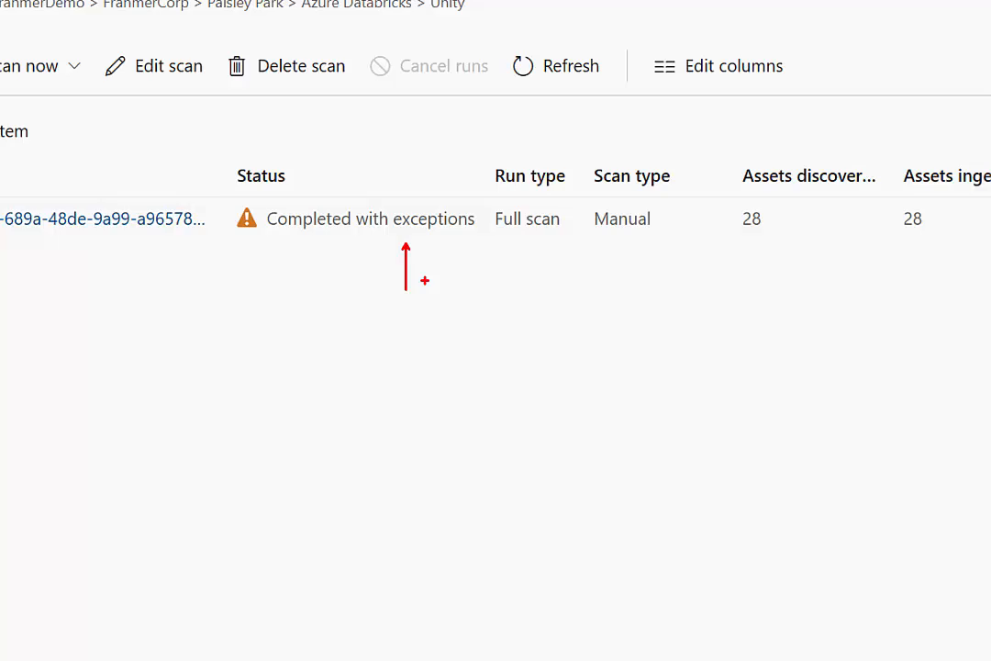
pyautogui.press('Escape')
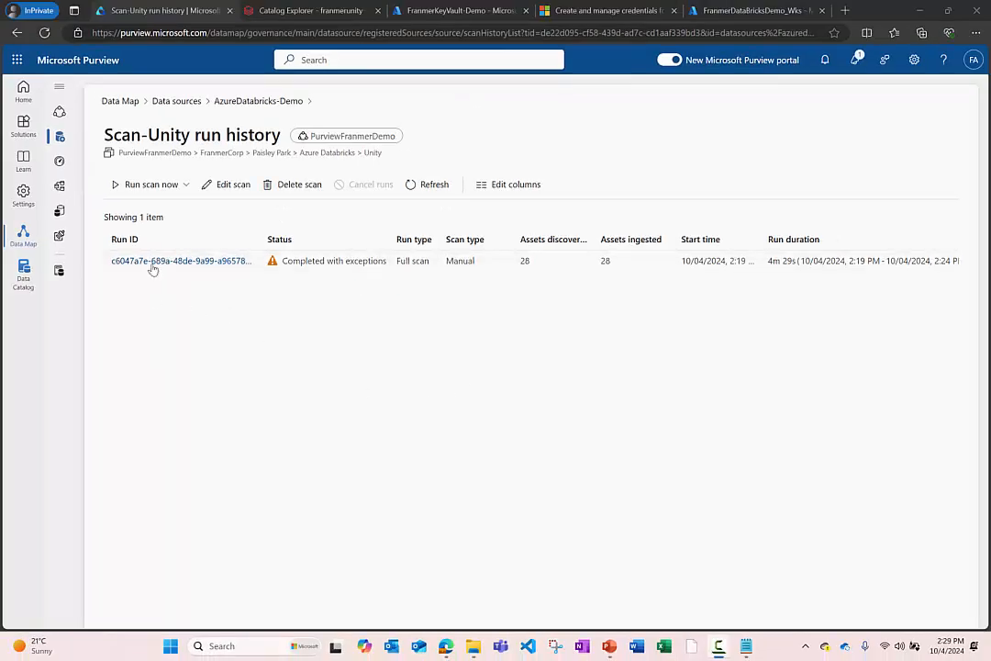
pyautogui.click(151, 261)
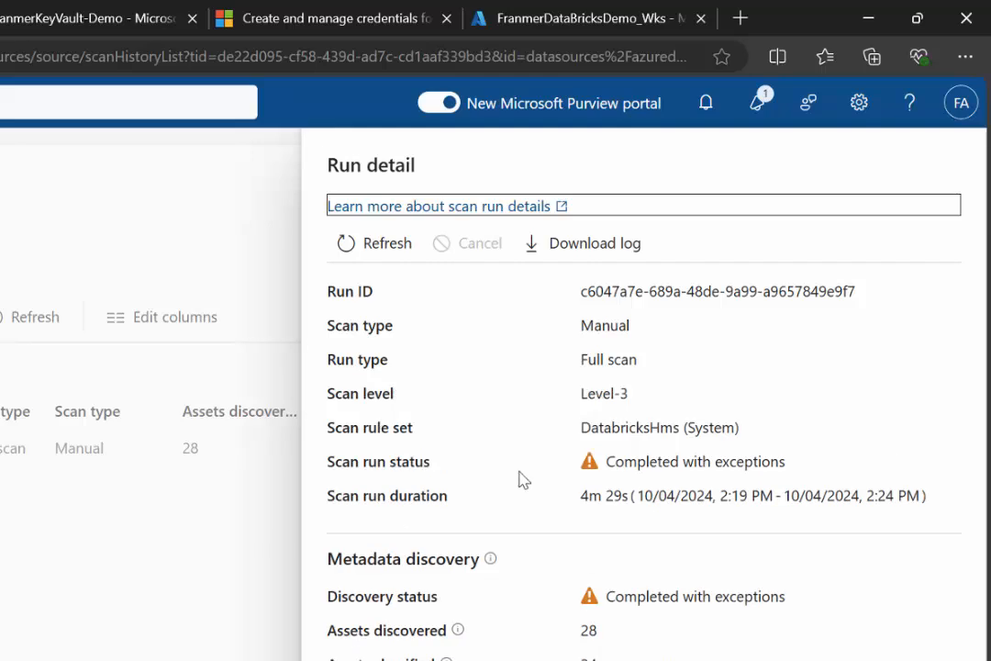
pyautogui.click(585, 255)
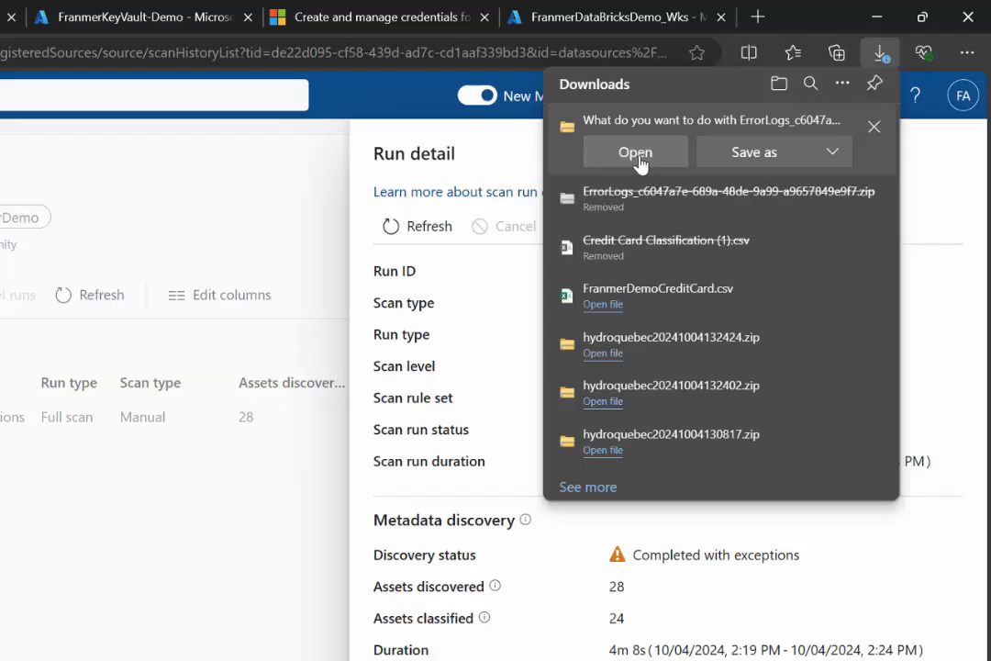
# Open the downloaded ErrorLogs archive and view its ScanMonitorError CSV file in a maximized Excel window.
pyautogui.click(609, 166)
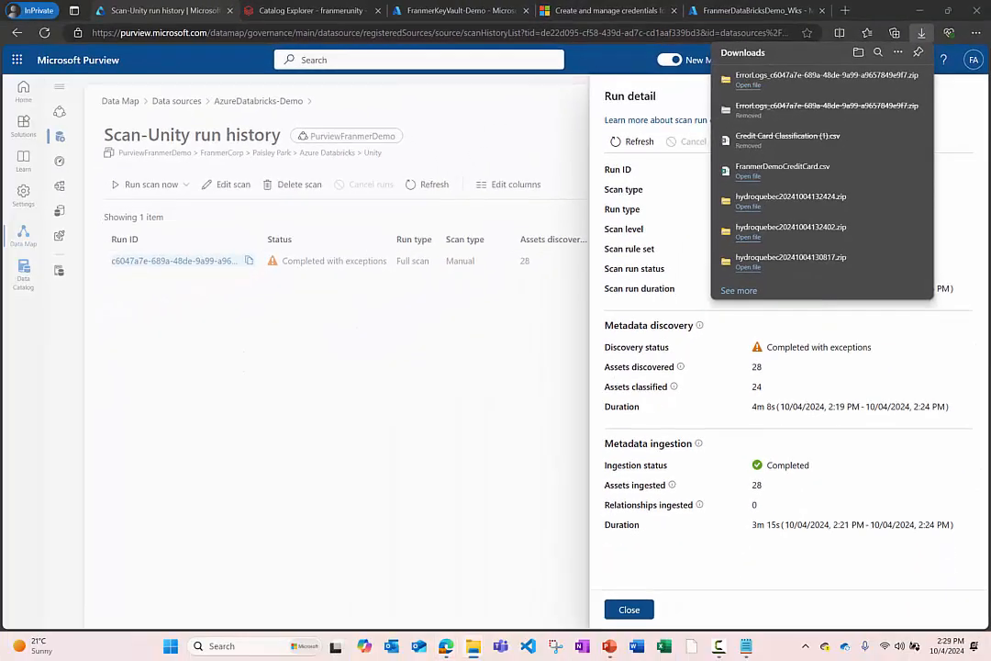
pyautogui.moveTo(464, 42); pyautogui.dragTo(473, 98)
pyautogui.doubleClick(473, 98)
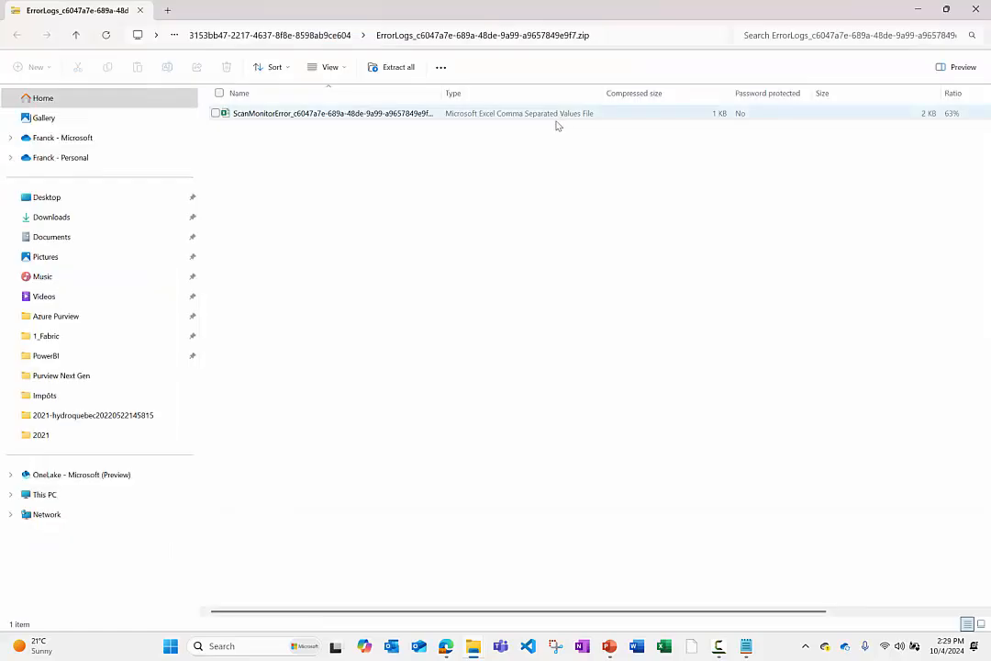
pyautogui.click(252, 115)
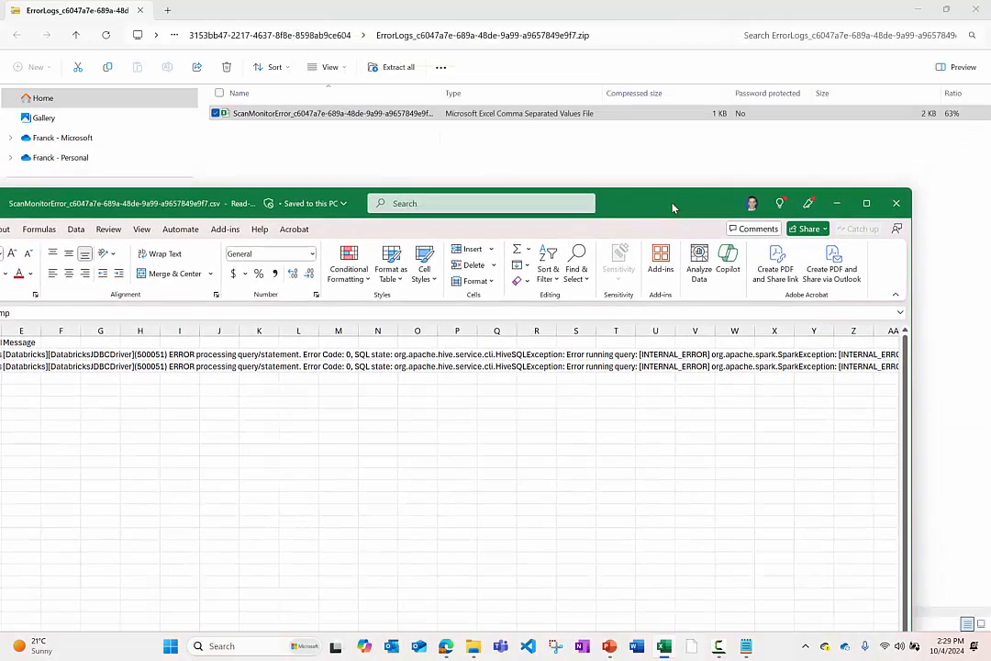
pyautogui.doubleClick(675, 202)
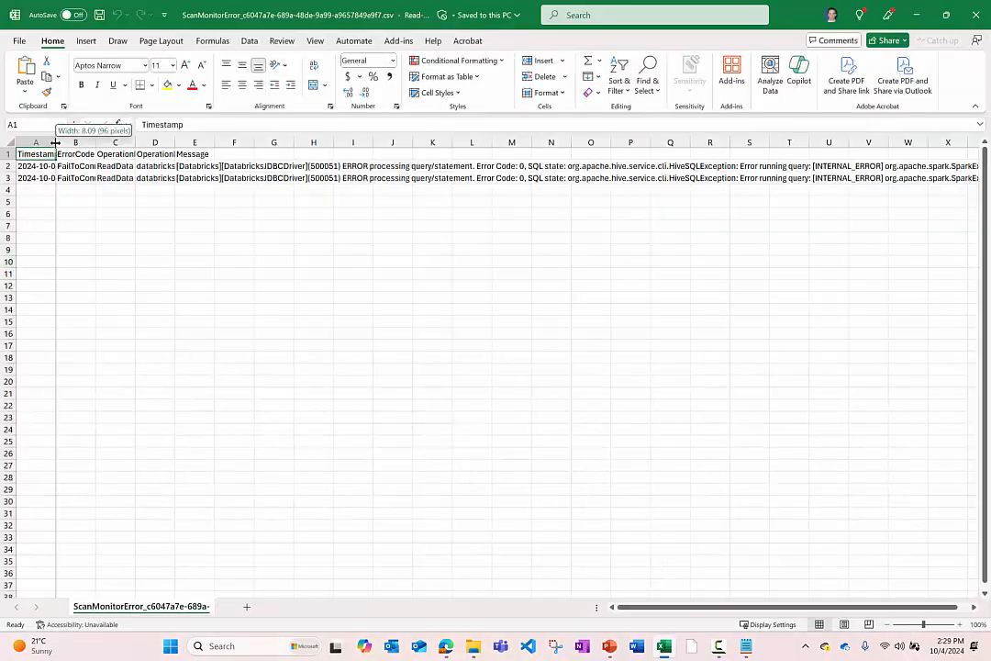
# Widen the Timestamp, ErrorCode, OperationName and OperationItem columns of the error log to fit their contents.
pyautogui.moveTo(56, 143); pyautogui.dragTo(120, 145)
pyautogui.doubleClick(161, 142)
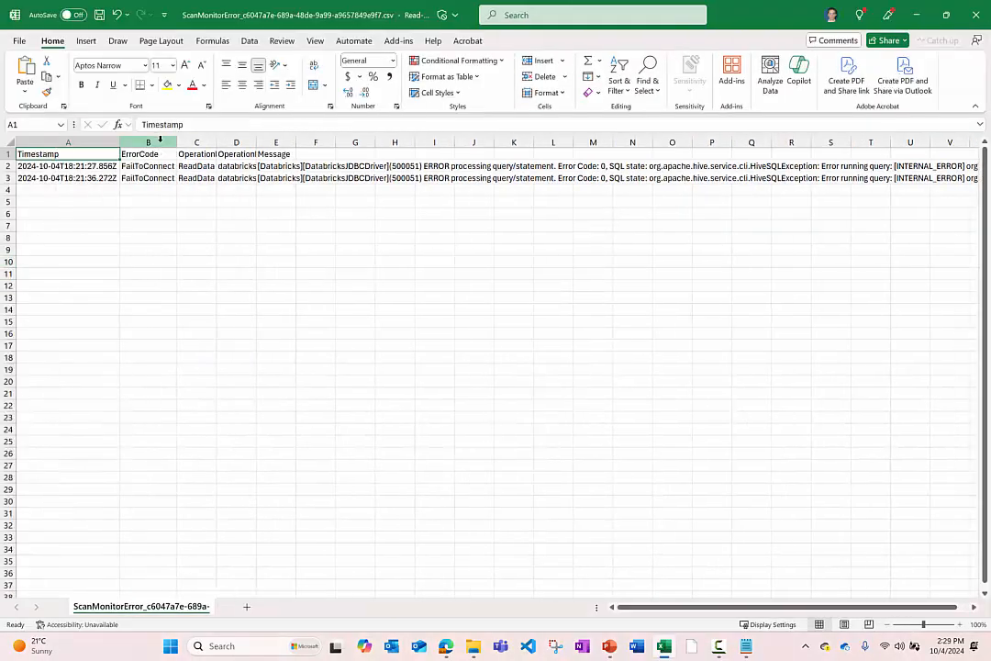
pyautogui.doubleClick(217, 142)
pyautogui.doubleClick(279, 143)
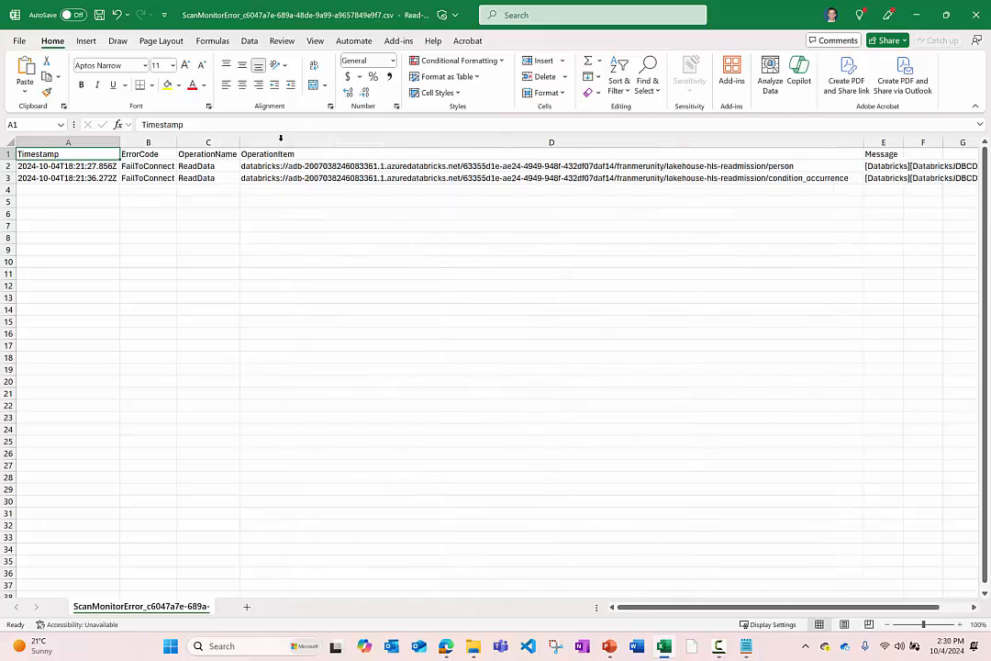
# Examine the OperationItem paths of the two failed reads in the error log, and return to Purview, closing the run details.
pyautogui.click(753, 179)
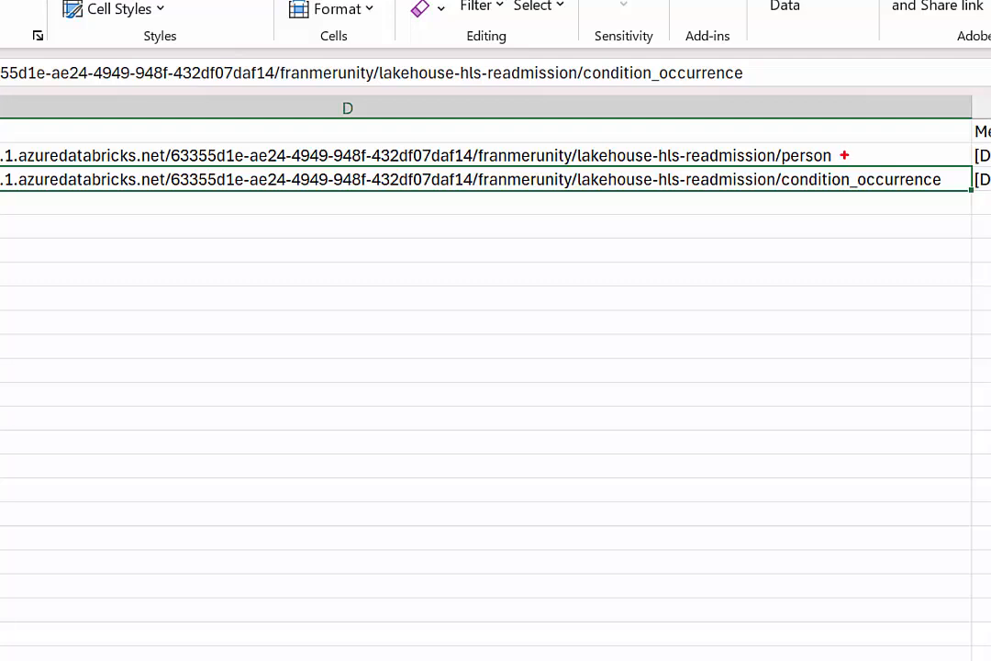
pyautogui.moveTo(843, 156)
pyautogui.mouseDown()
pyautogui.moveTo(872, 147)
pyautogui.moveTo(922, 155)
pyautogui.mouseUp()
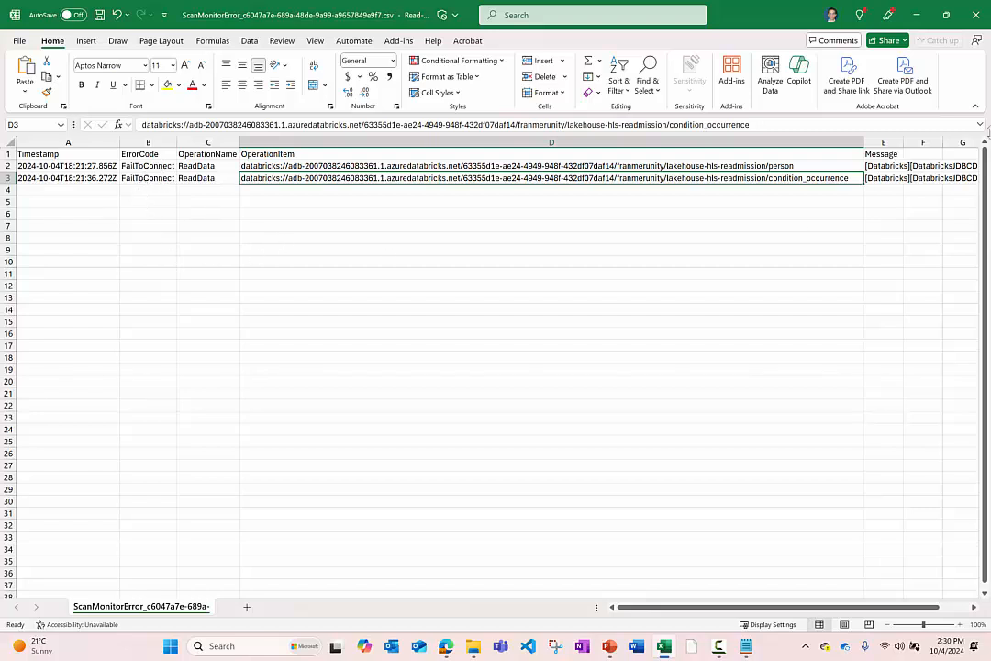
pyautogui.click(915, 13)
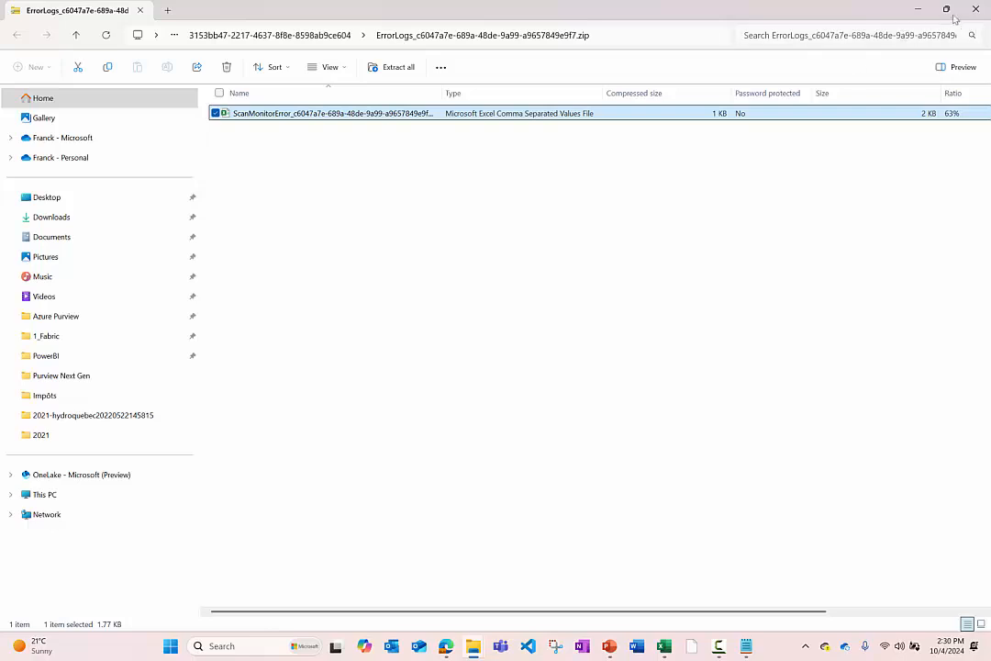
pyautogui.click(921, 10)
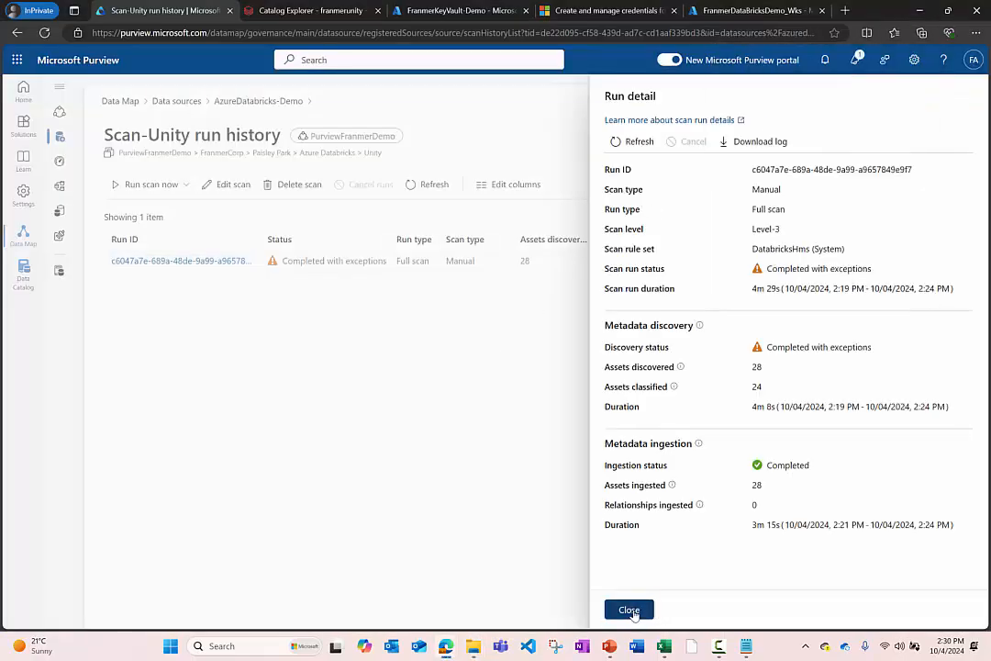
pyautogui.click(631, 609)
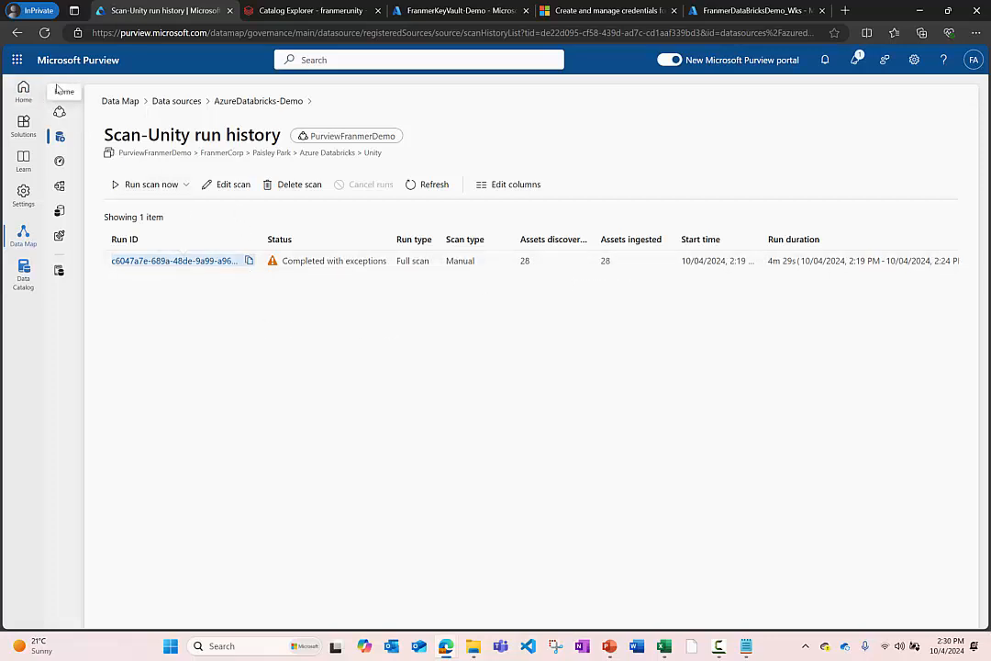
# Search the Data Catalog's data assets with the wildcard *.
pyautogui.click(23, 275)
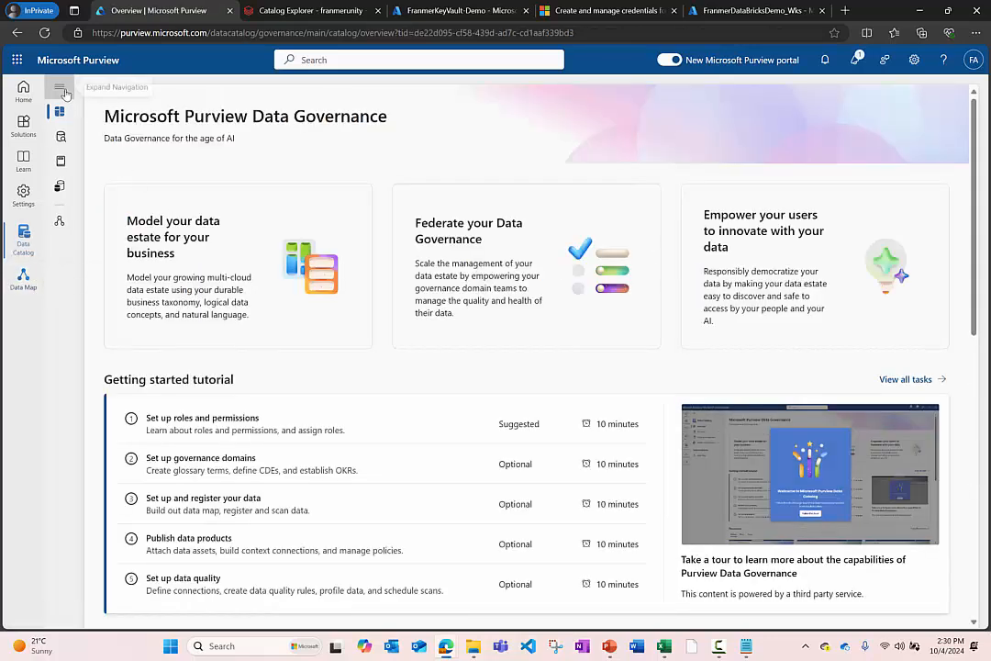
pyautogui.click(61, 90)
pyautogui.click(177, 171)
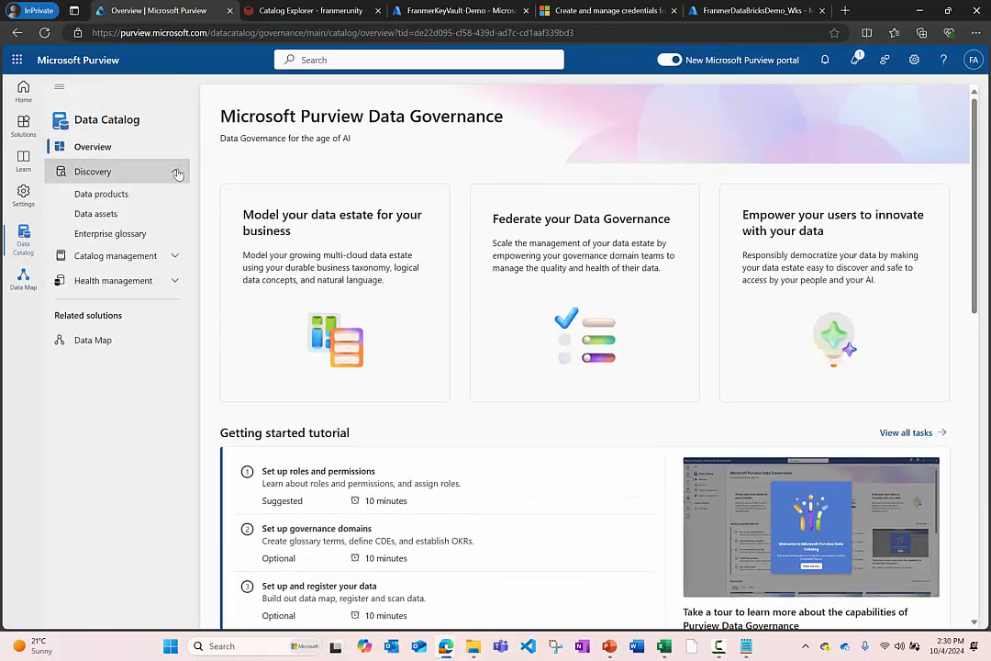
pyautogui.click(96, 213)
pyautogui.click(325, 187)
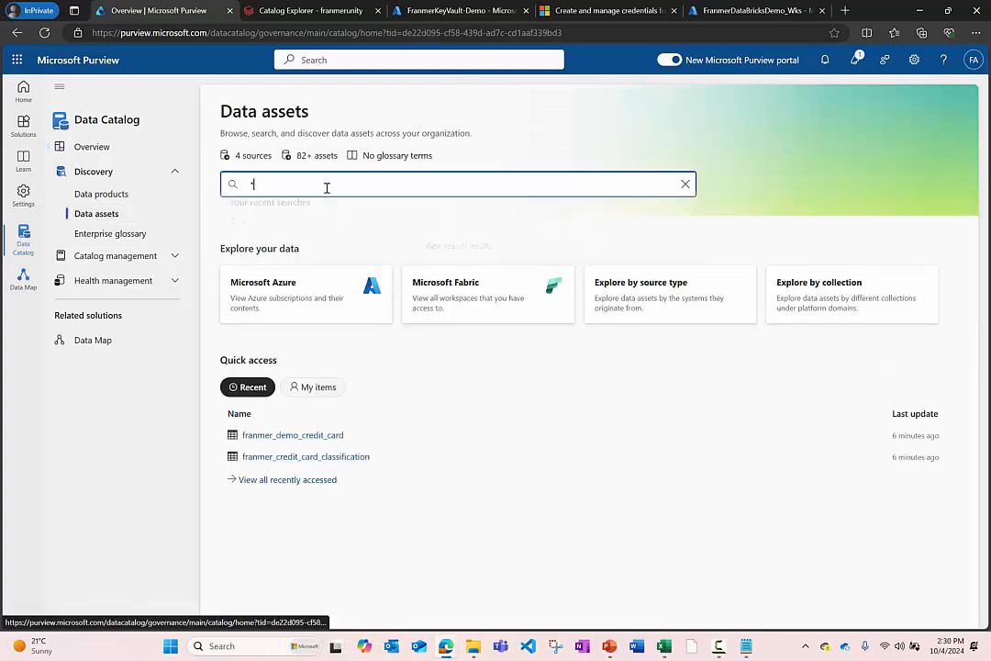
pyautogui.write('*')
pyautogui.press('Return')
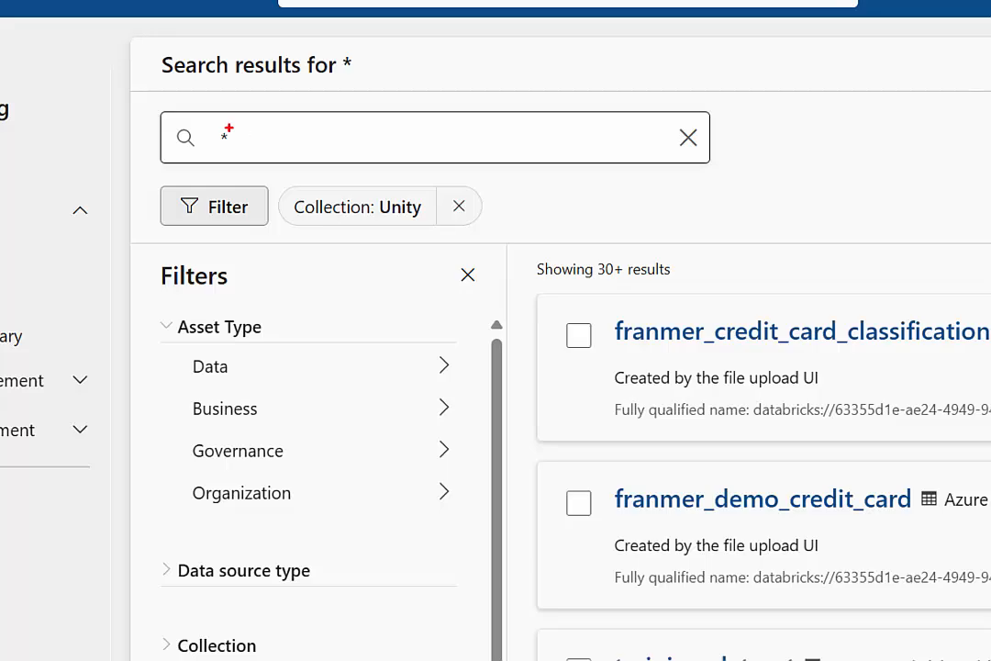
pyautogui.moveTo(248, 129); pyautogui.dragTo(294, 112)
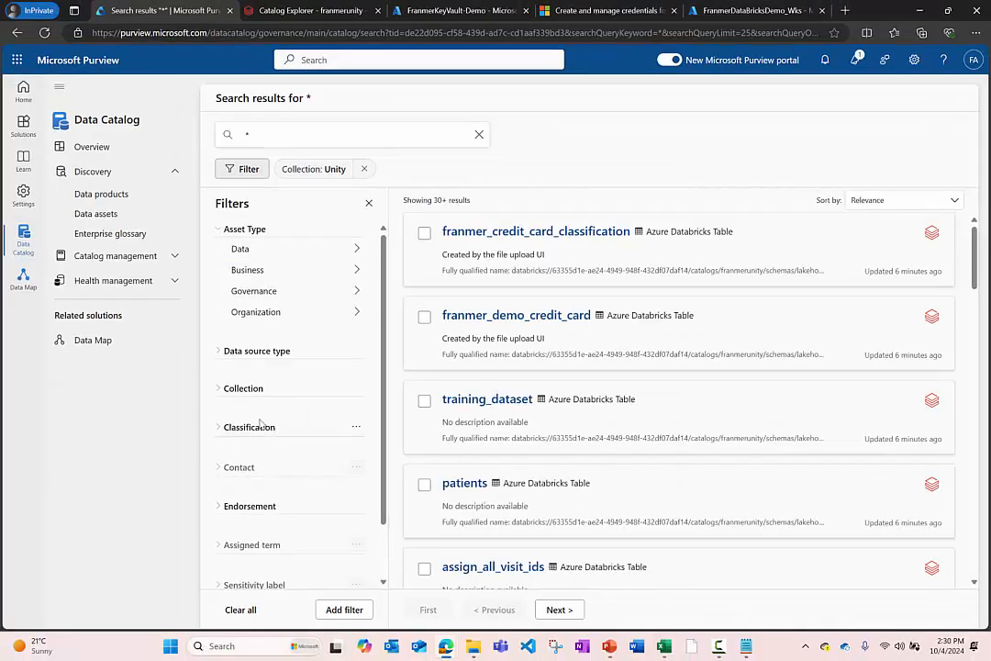
# Compare the search results without and with the Unity collection filter, and browse the Unity assets.
pyautogui.click(221, 391)
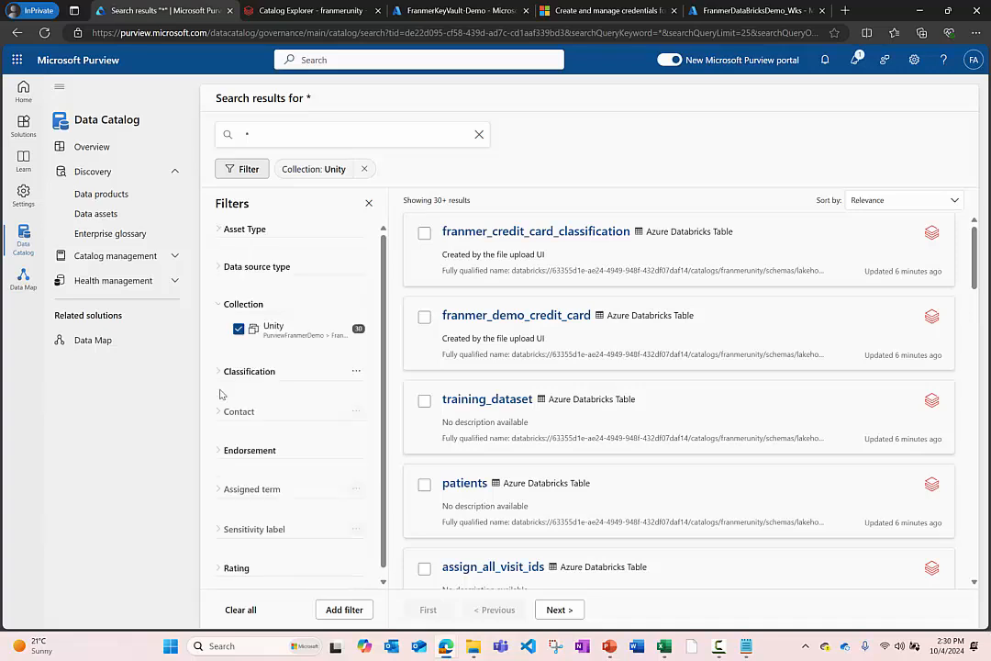
pyautogui.click(238, 330)
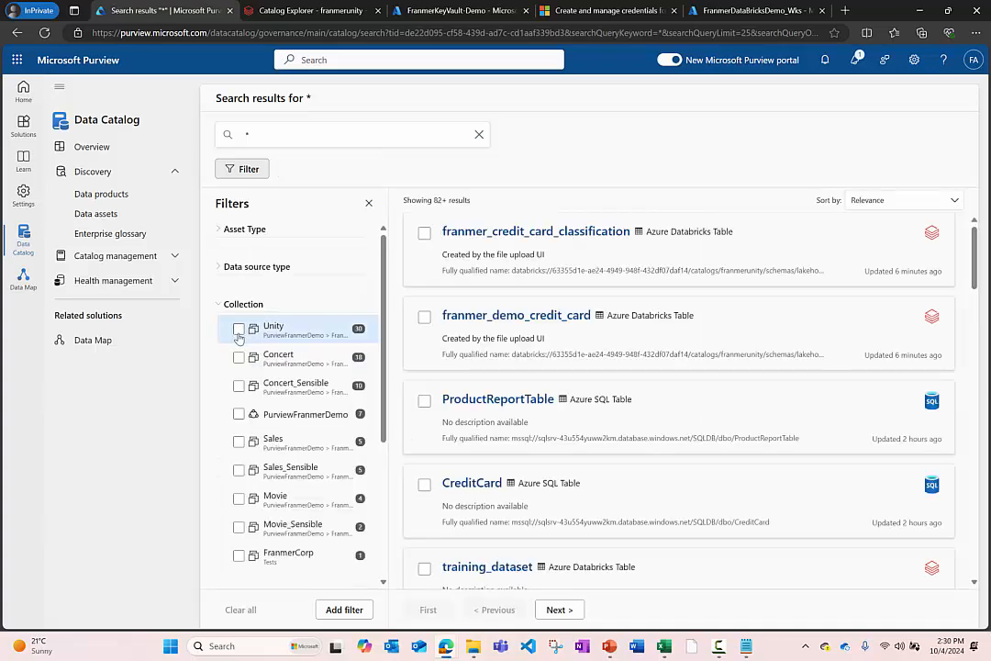
pyautogui.click(239, 331)
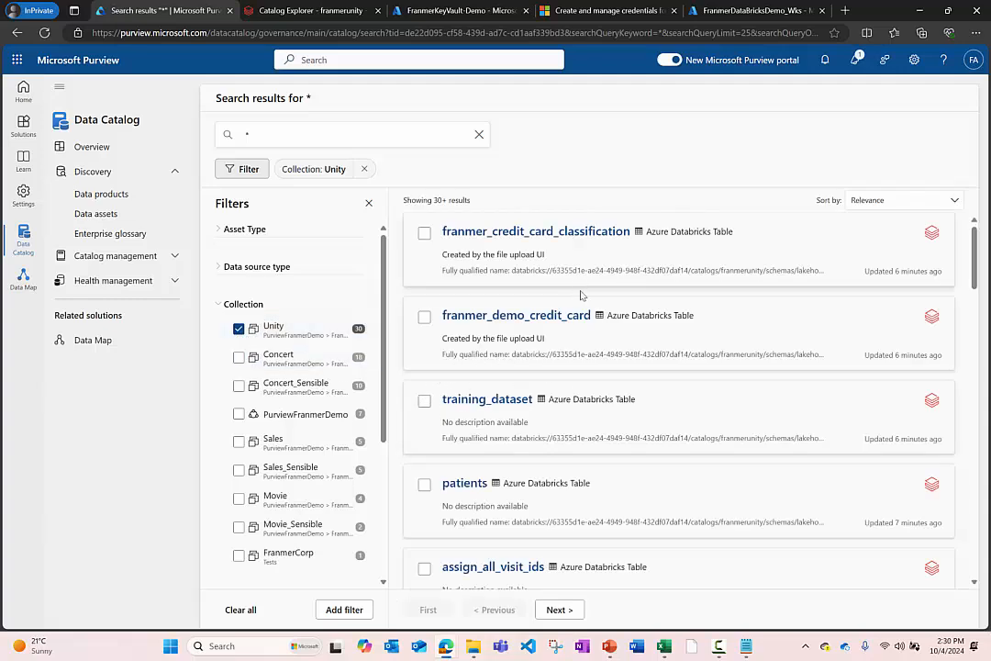
pyautogui.scroll(-3, 581, 303)
pyautogui.scroll(3, 580, 339)
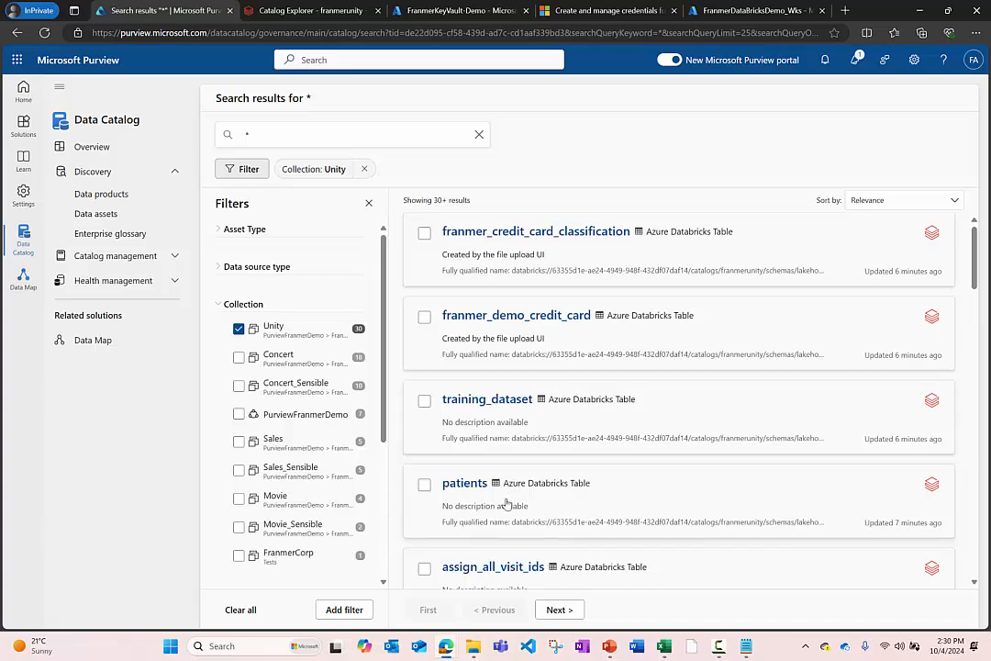
# Narrow the Unity collection's search results to assets with the Credit Card Number classification.
pyautogui.scroll(-3, 328, 425)
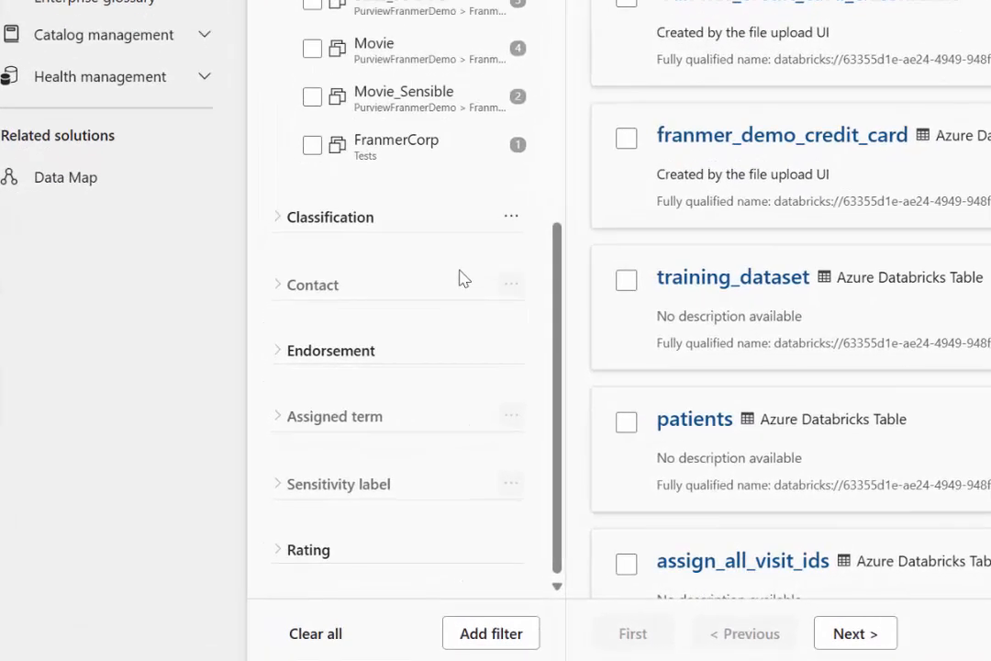
pyautogui.click(279, 217)
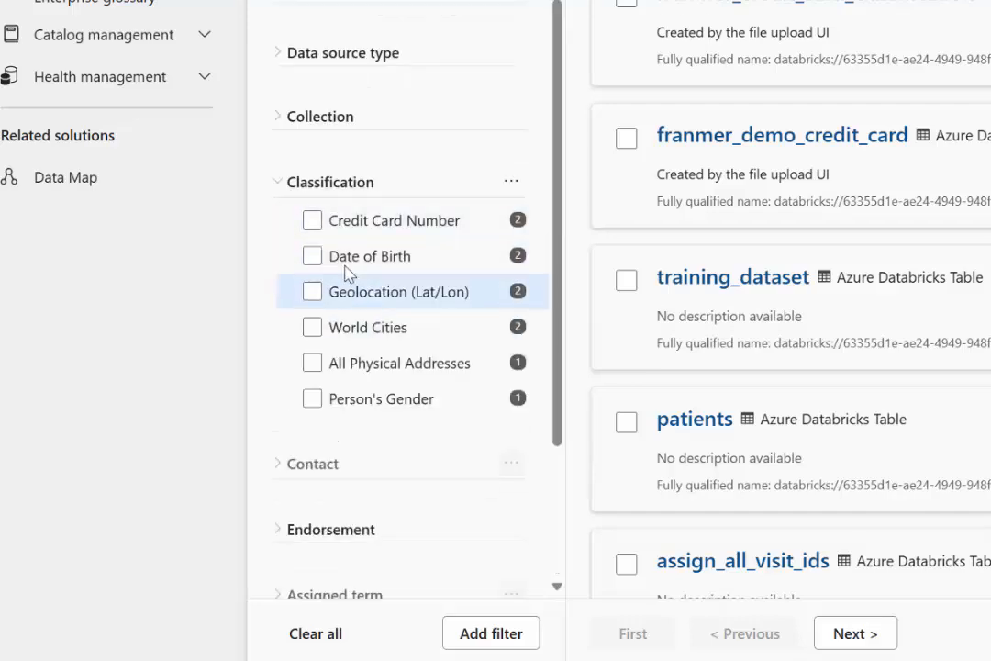
pyautogui.click(312, 221)
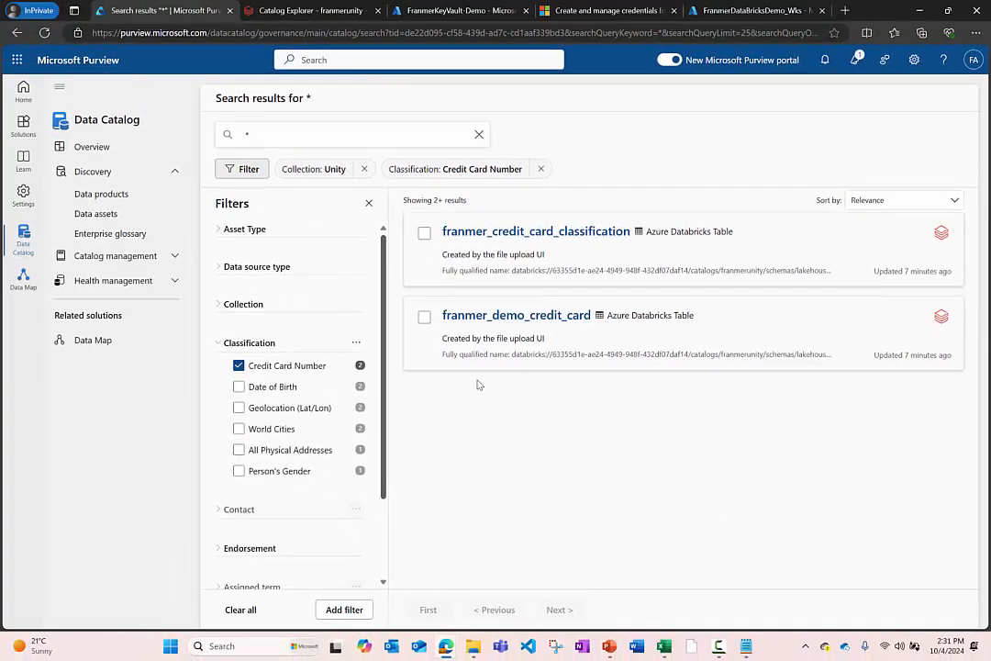
# Open the franmer_credit_card_classification table and review its schema classifications in the overview and per column in the schema.
pyautogui.click(511, 233)
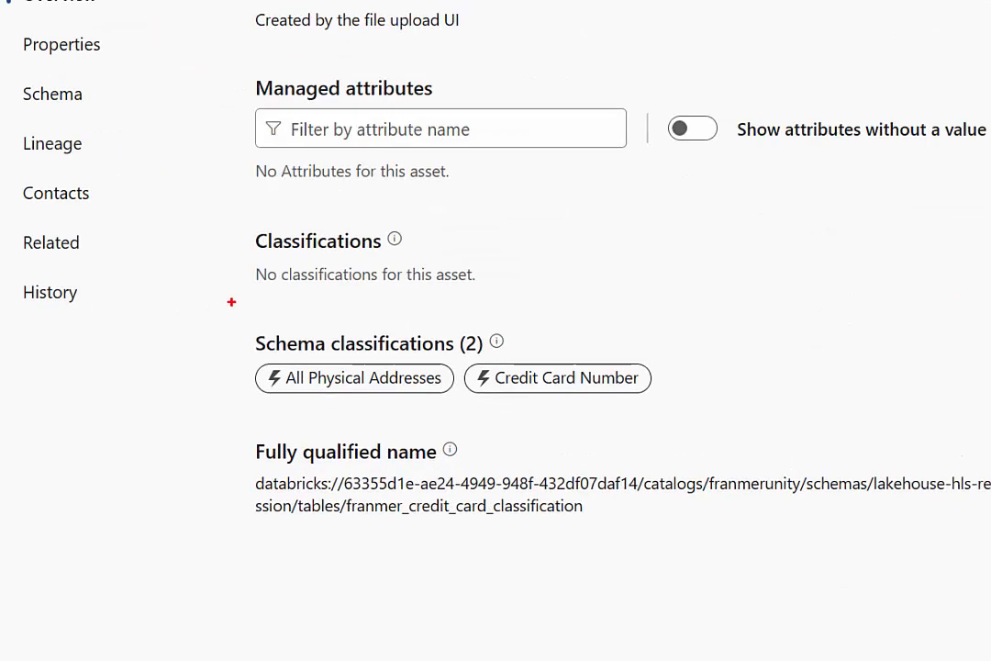
pyautogui.moveTo(232, 302); pyautogui.dragTo(687, 415)
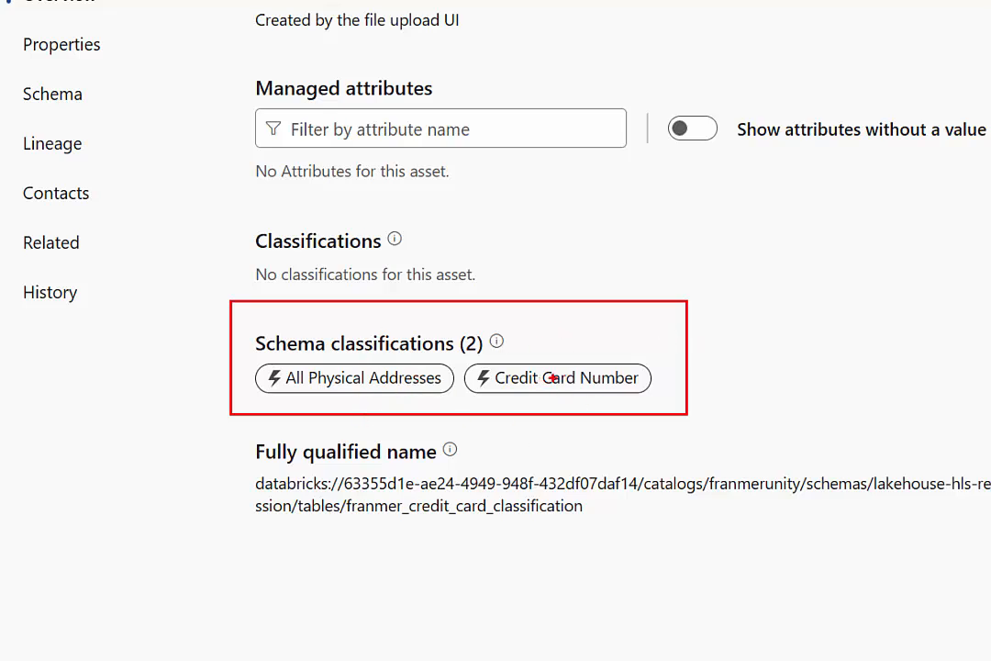
pyautogui.press('Escape')
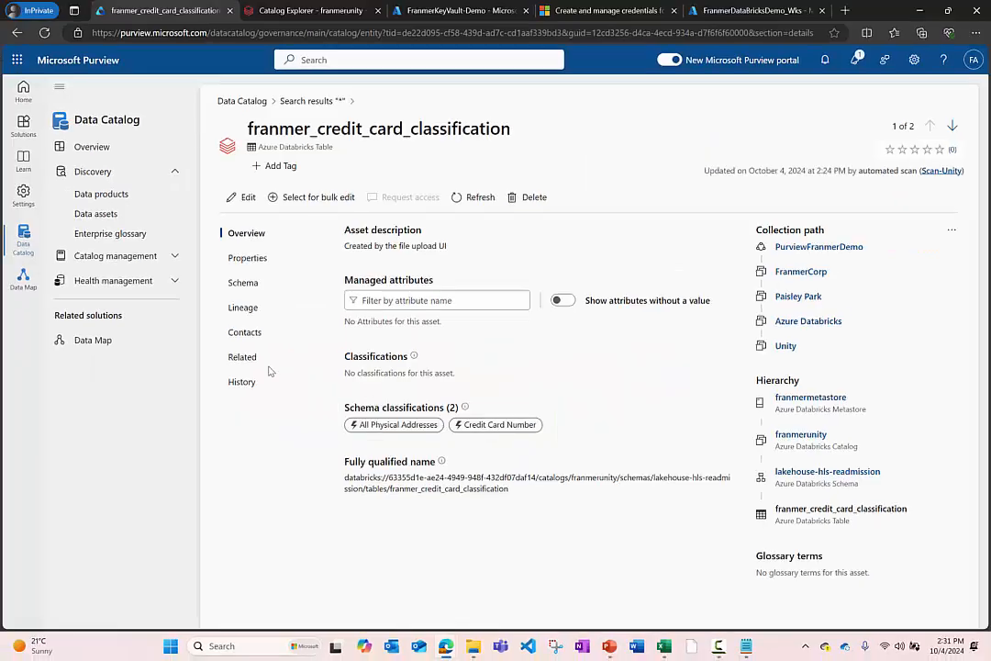
pyautogui.click(245, 286)
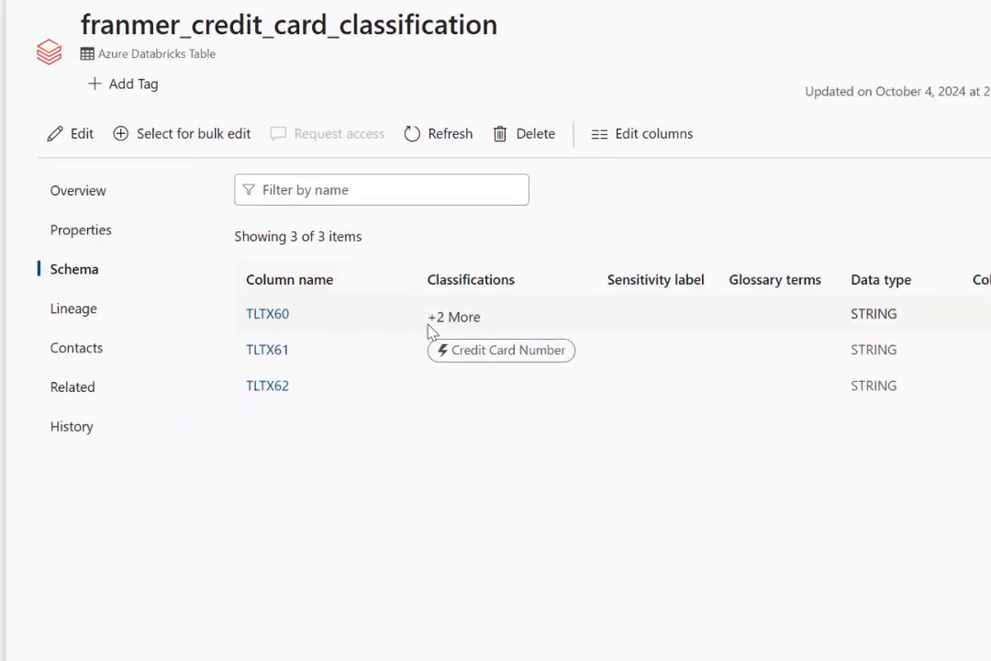
pyautogui.moveTo(464, 328)
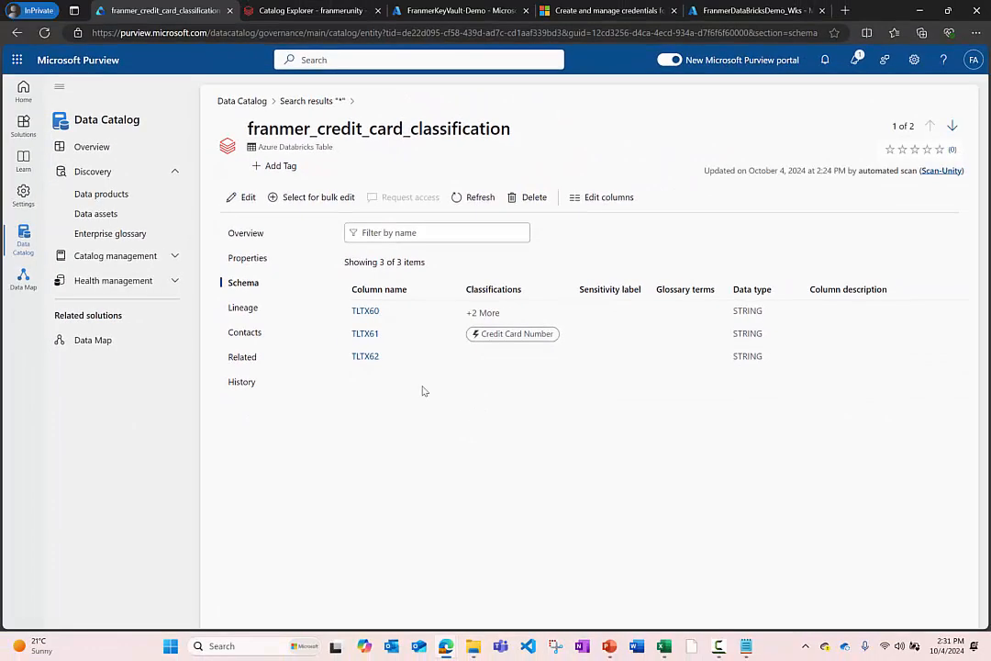
# Switch to the Databricks Catalog Explorer and inspect the sample data of franmer_credit_card_classification in the lakehouse-hls-readmission schema.
pyautogui.click(286, 12)
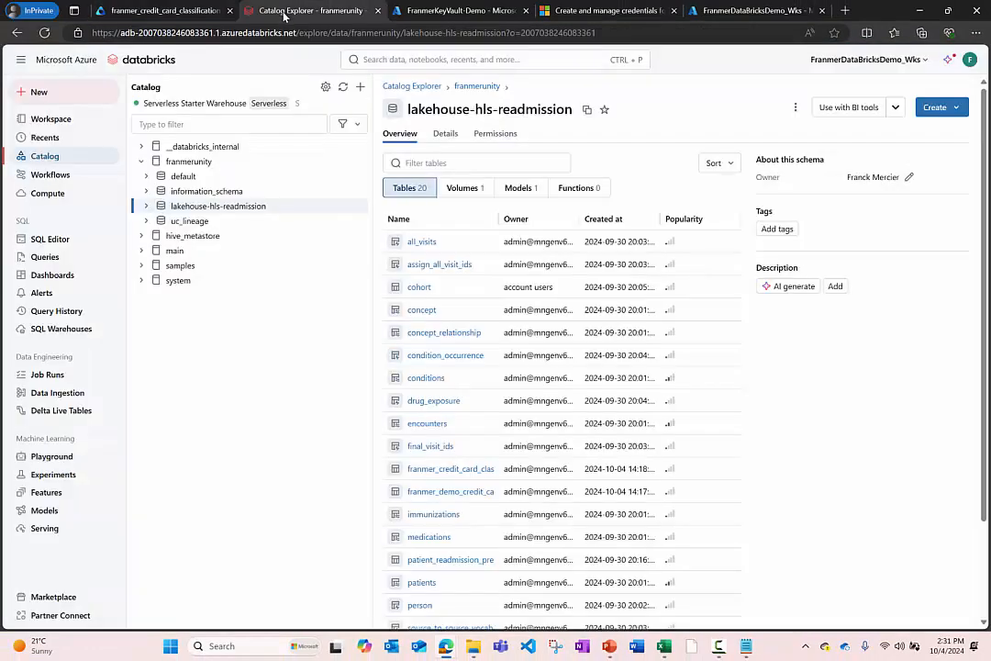
pyautogui.click(147, 206)
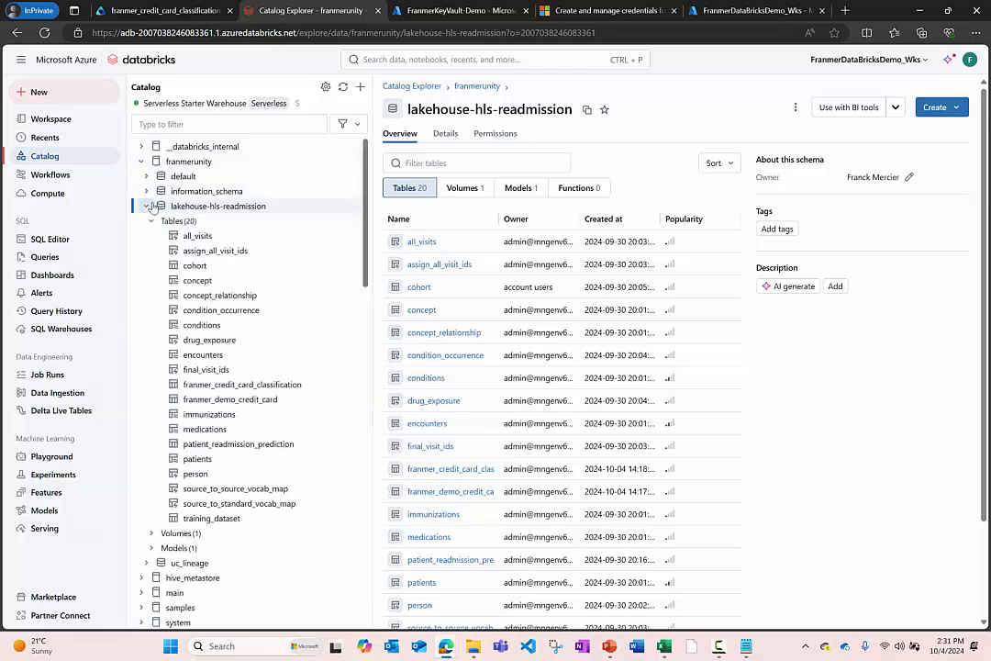
pyautogui.click(280, 390)
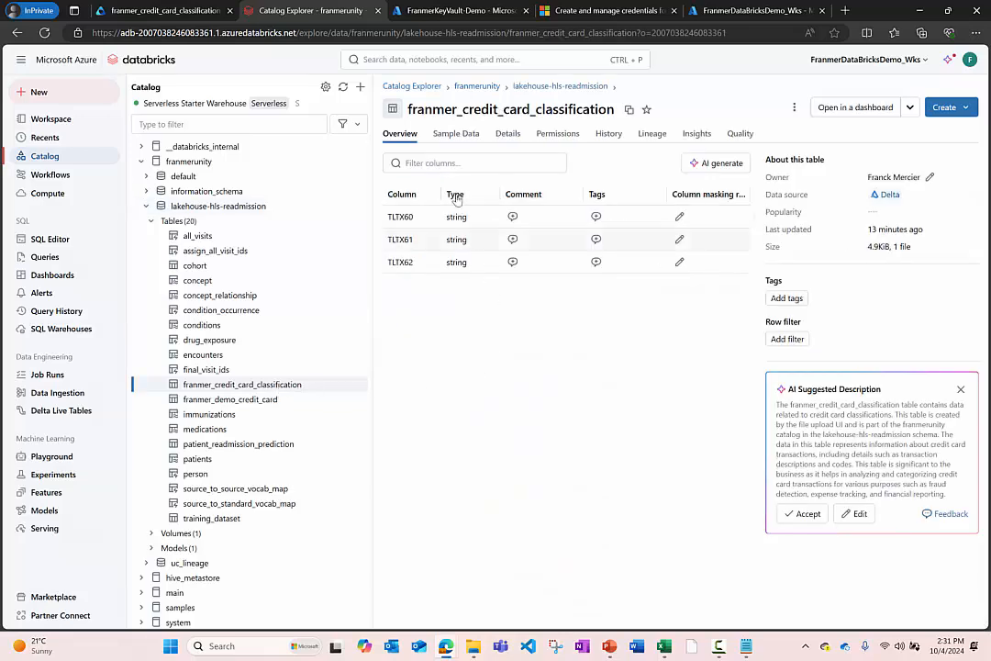
pyautogui.click(456, 134)
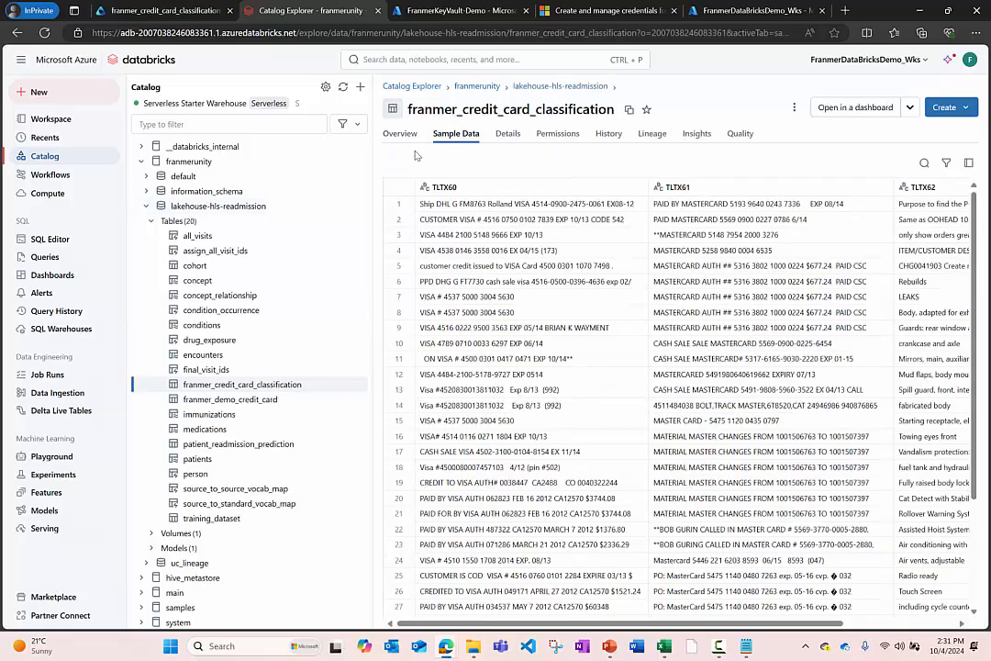
pyautogui.moveTo(372, 358); pyautogui.dragTo(298, 358)
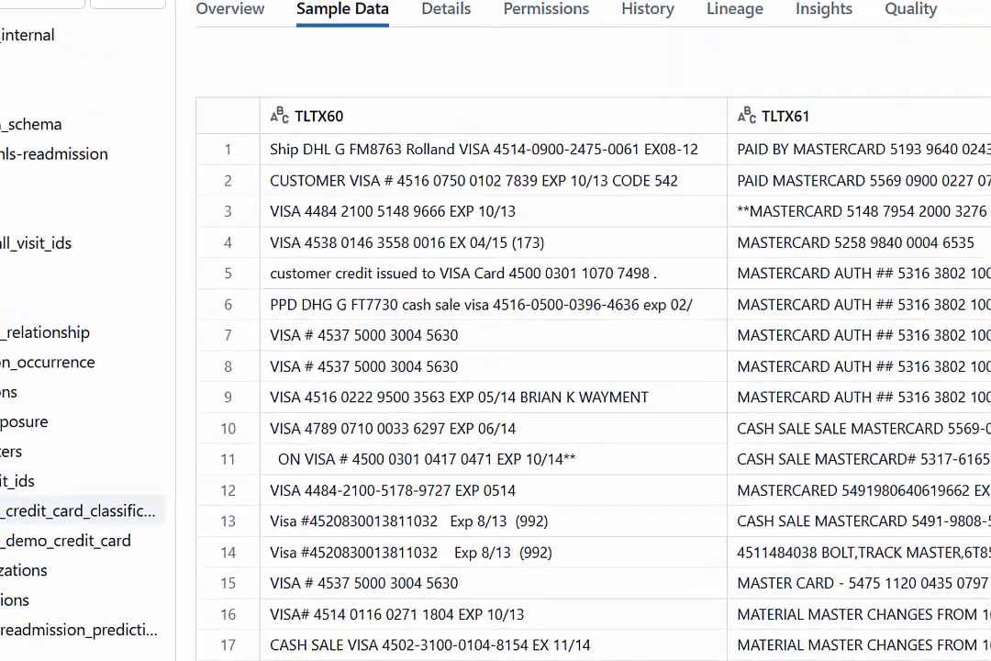
pyautogui.moveTo(249, 190)
pyautogui.mouseDown()
pyautogui.moveTo(491, 273)
pyautogui.moveTo(597, 276)
pyautogui.moveTo(664, 381)
pyautogui.moveTo(718, 427)
pyautogui.mouseUp()
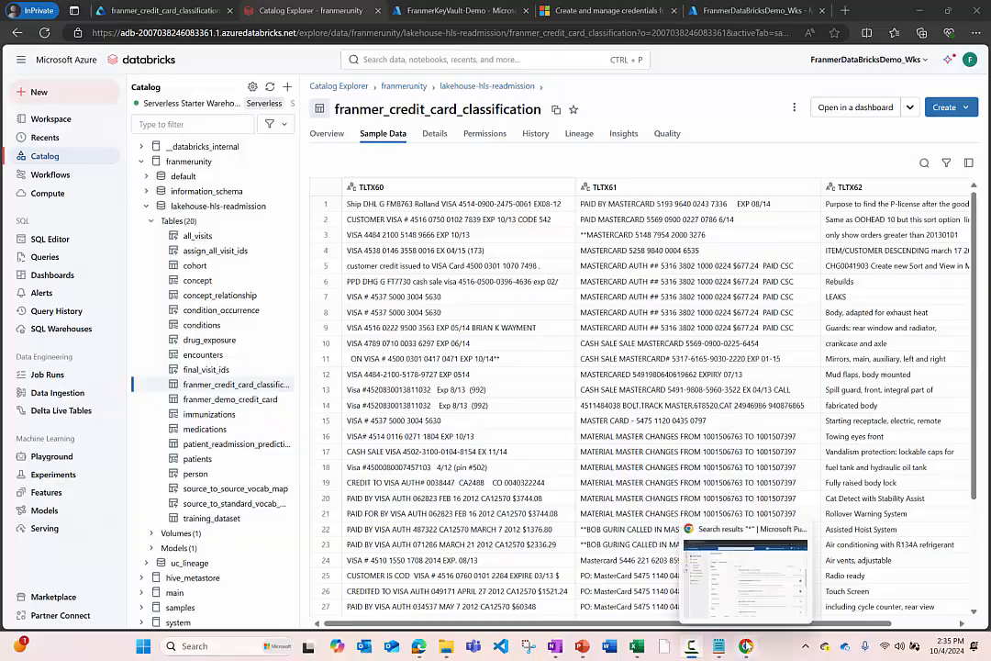
# Switch to the Purview window in Chrome and view the dinner_price table's lineage graph enlarged, with the columns list collapsed.
pyautogui.click(630, 541)
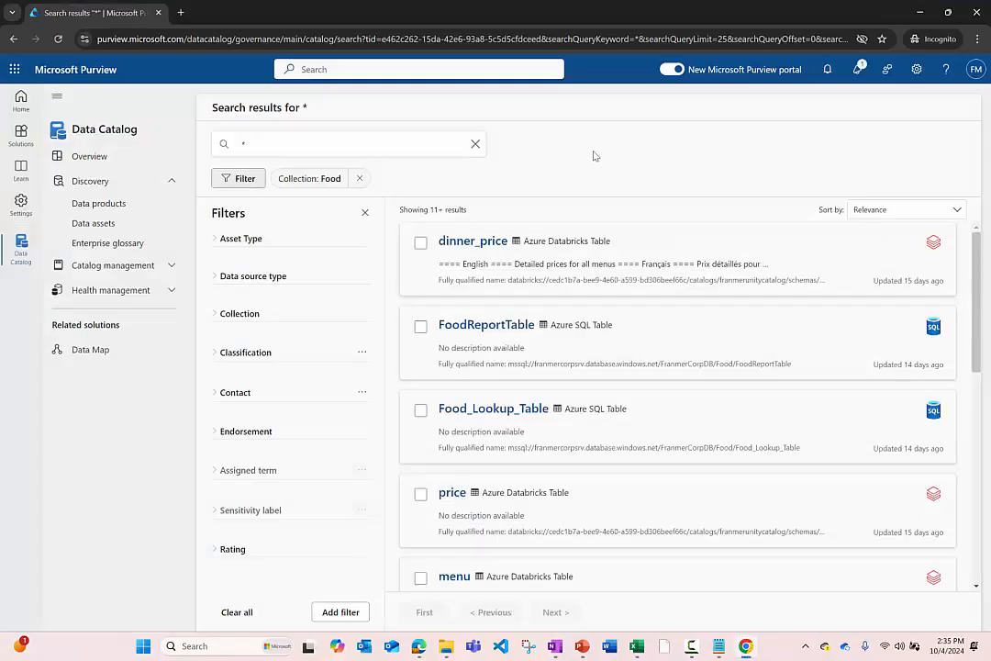
pyautogui.click(486, 243)
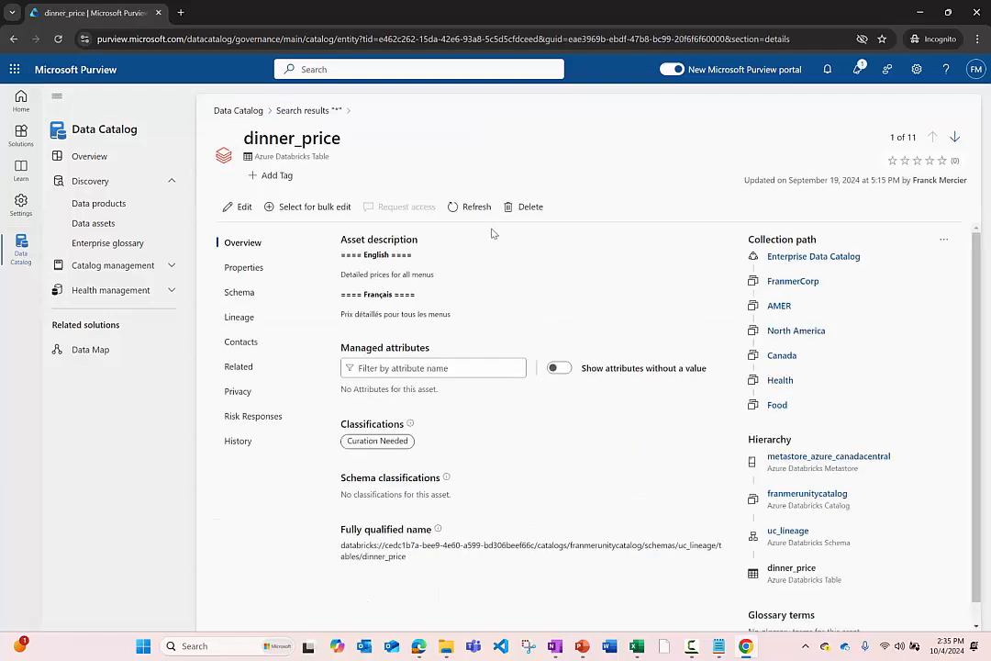
pyautogui.click(241, 317)
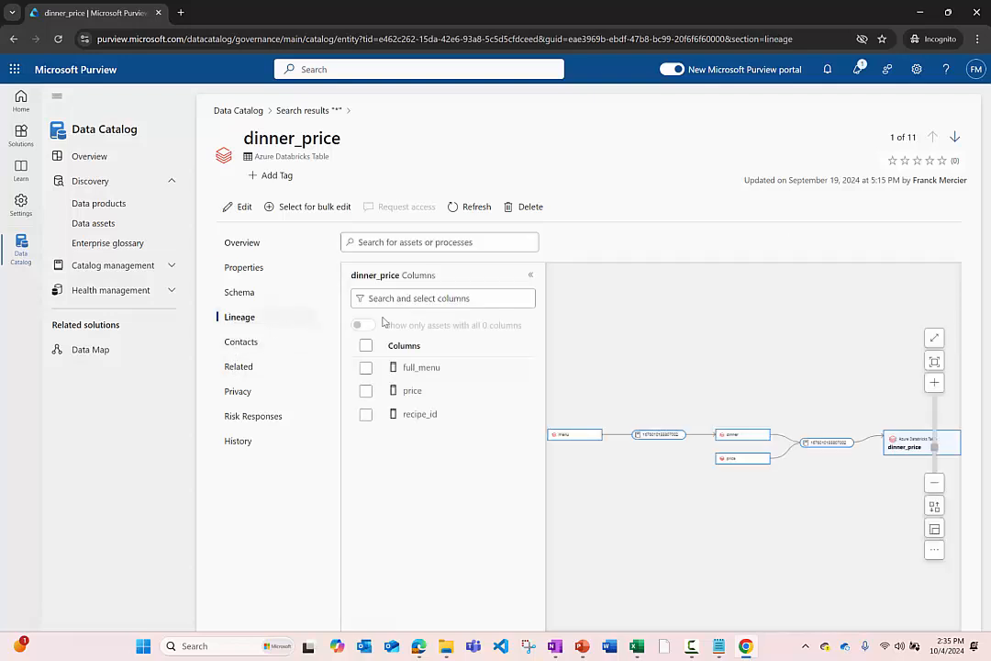
pyautogui.click(530, 275)
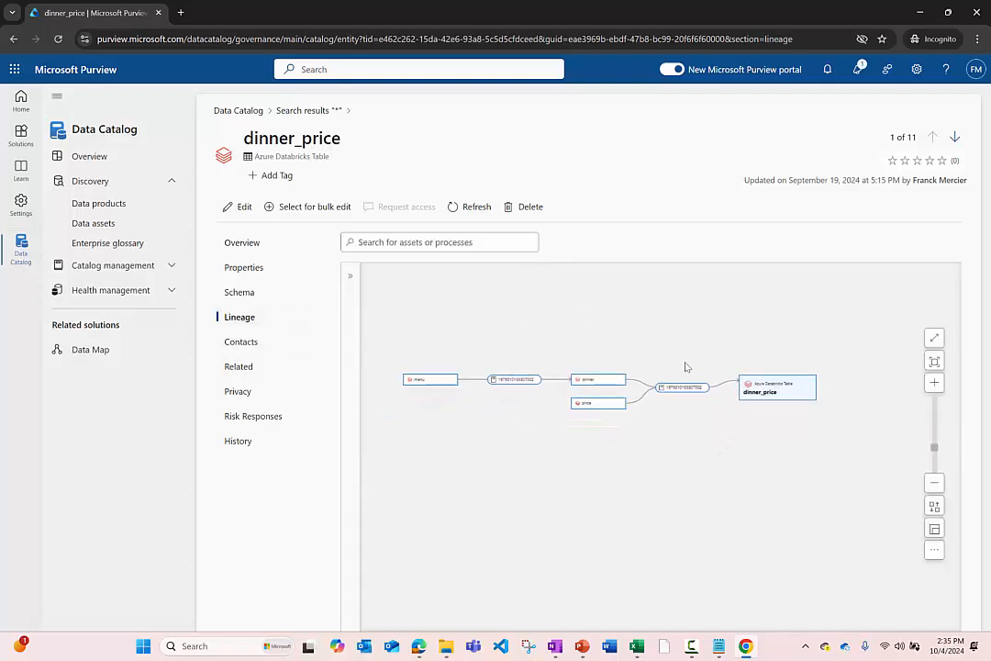
pyautogui.click(935, 380)
pyautogui.moveTo(748, 507); pyautogui.dragTo(753, 372)
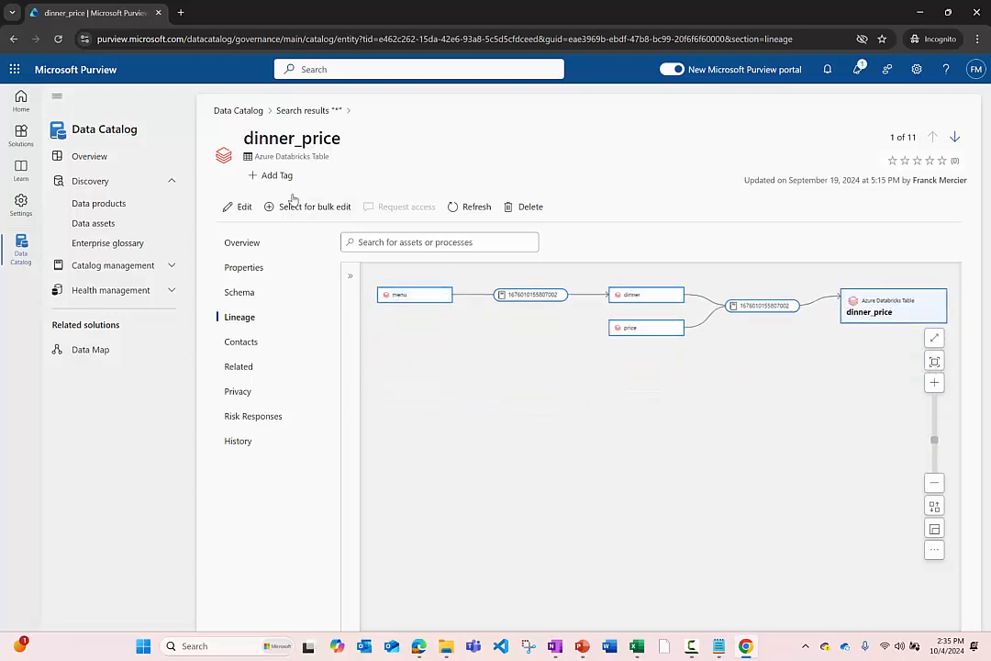